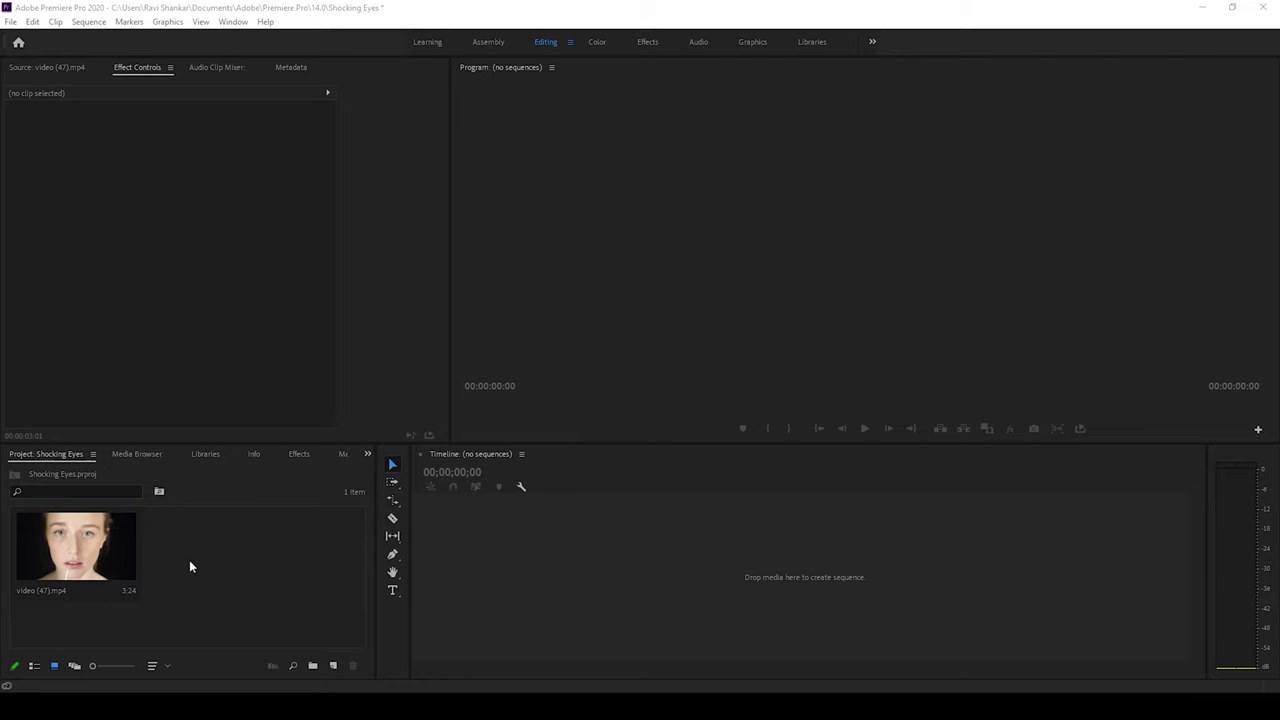
# Bring up the context options for the portrait clip video (47).mp4 in the Project panel.
pyautogui.rightClick(122, 568)
# Build a video (47) sequence from the clip, preview it in an enlarged monitor, rewind, and show Effects.
pyautogui.click(207, 309)
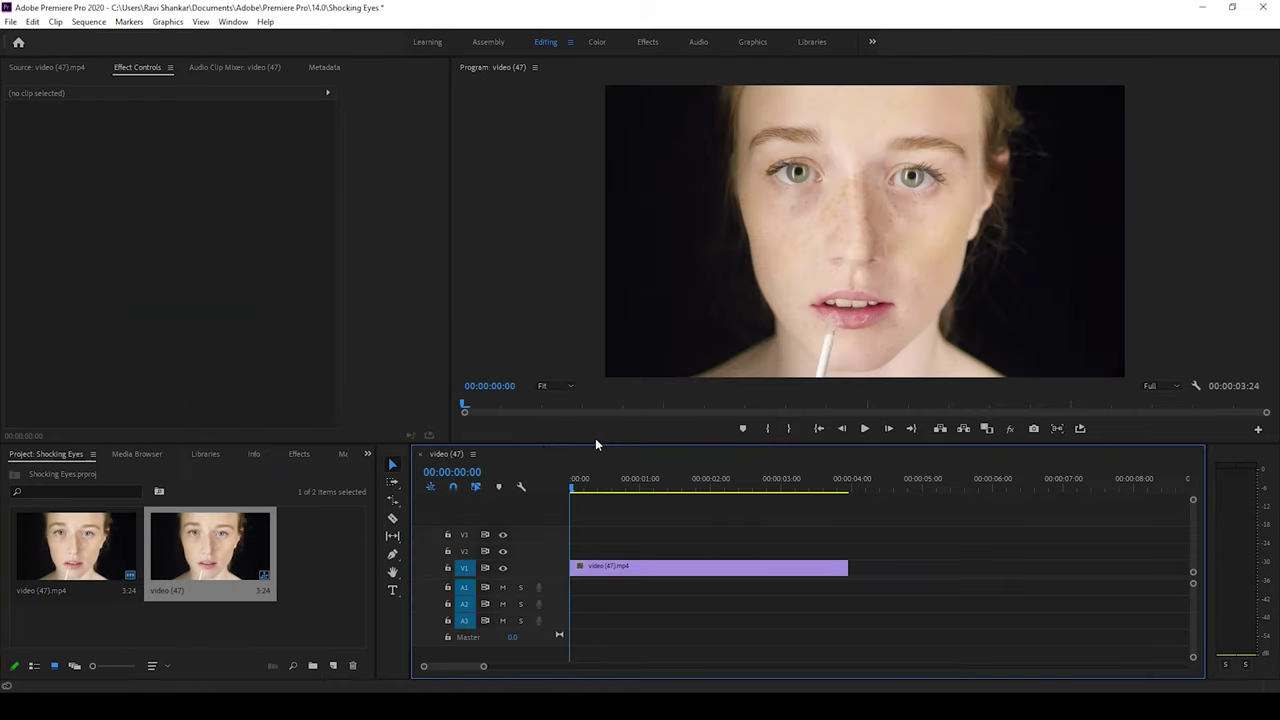
pyautogui.moveTo(594, 443); pyautogui.dragTo(596, 477)
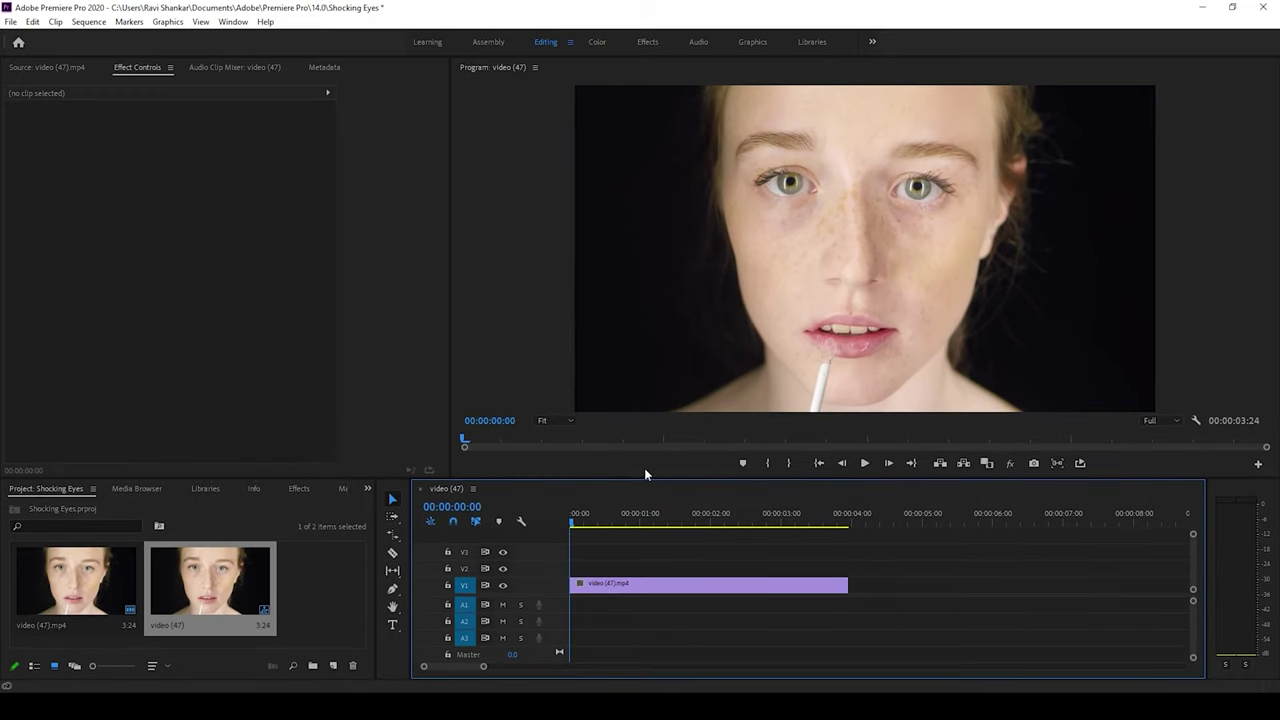
pyautogui.press('space')
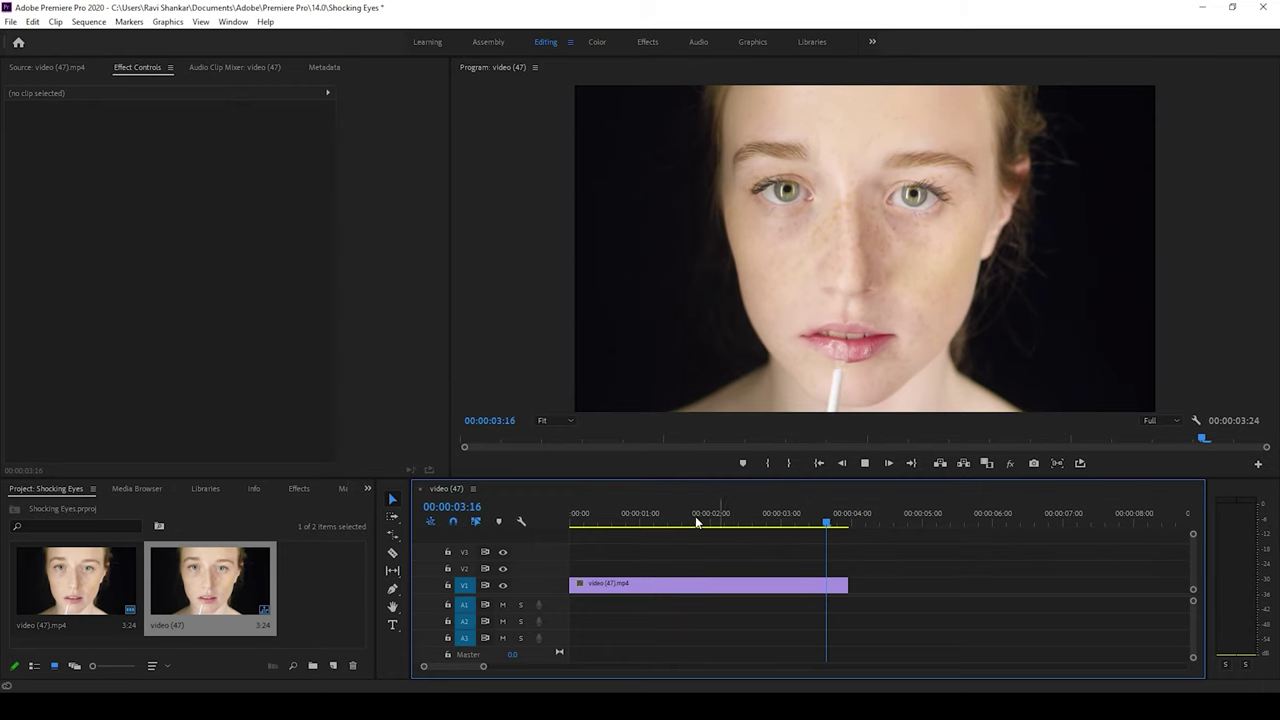
pyautogui.press('space')
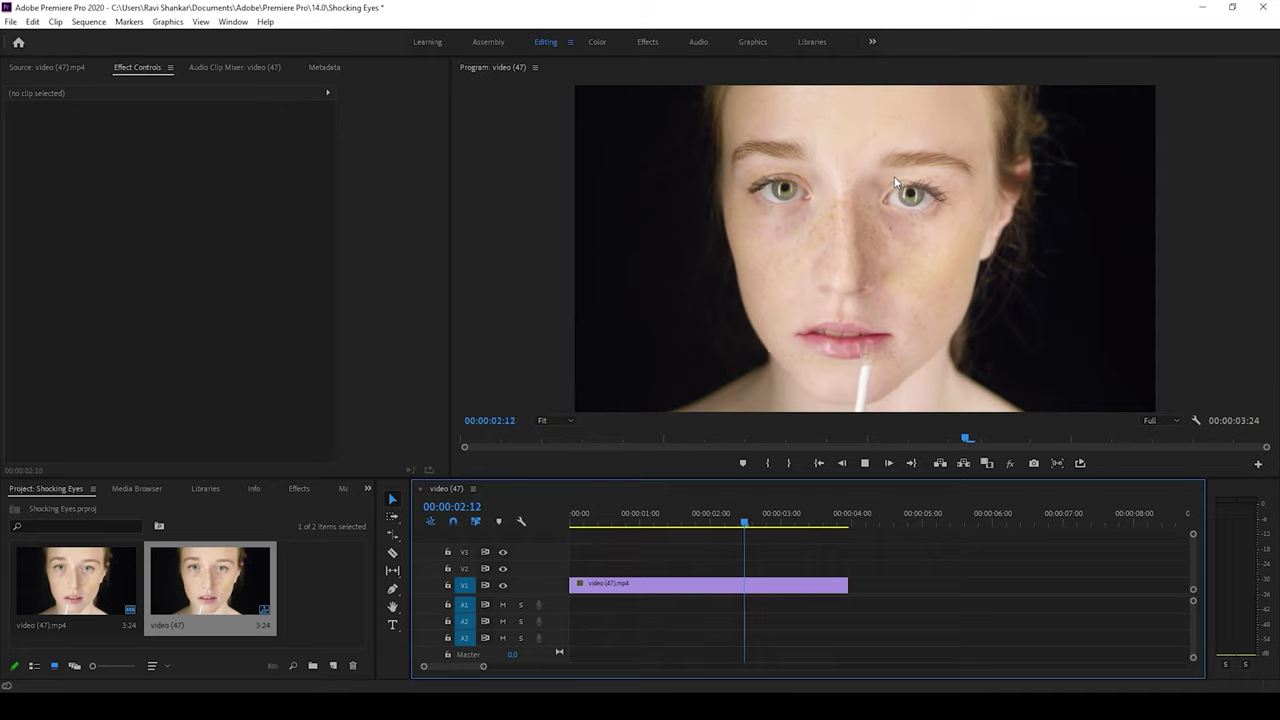
pyautogui.press('space')
pyautogui.moveTo(576, 517); pyautogui.dragTo(554, 513)
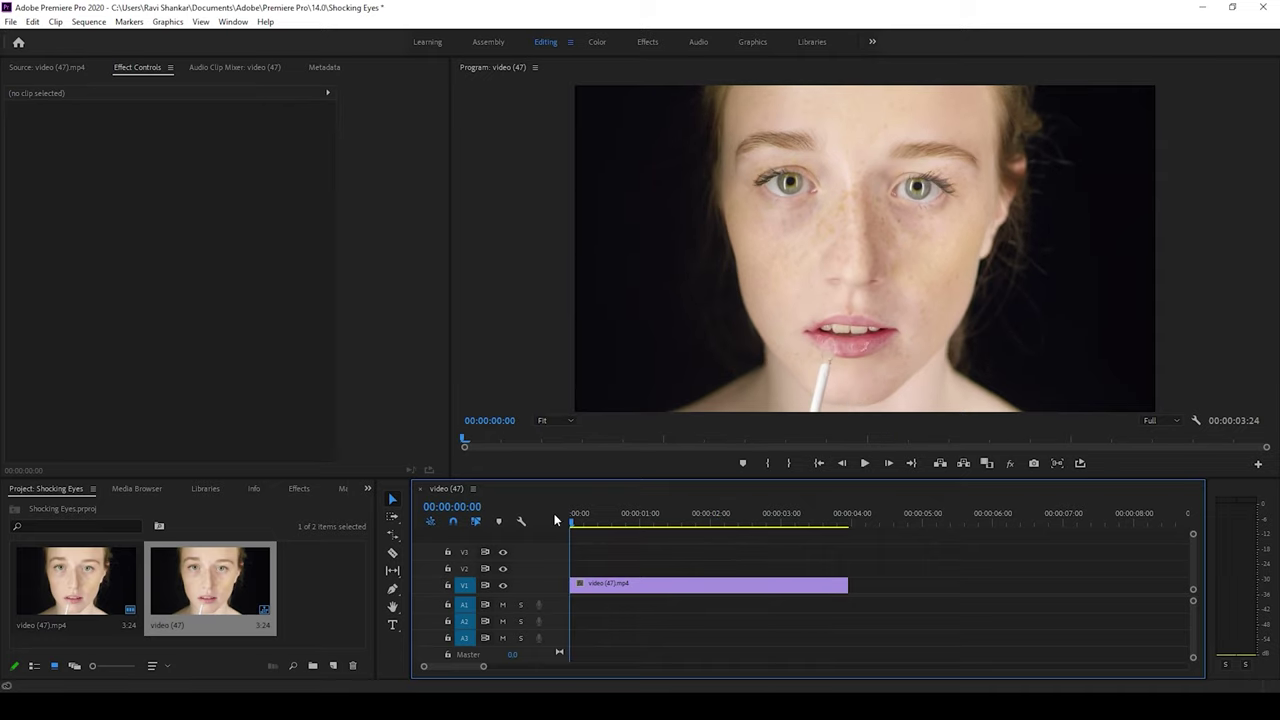
pyautogui.click(297, 488)
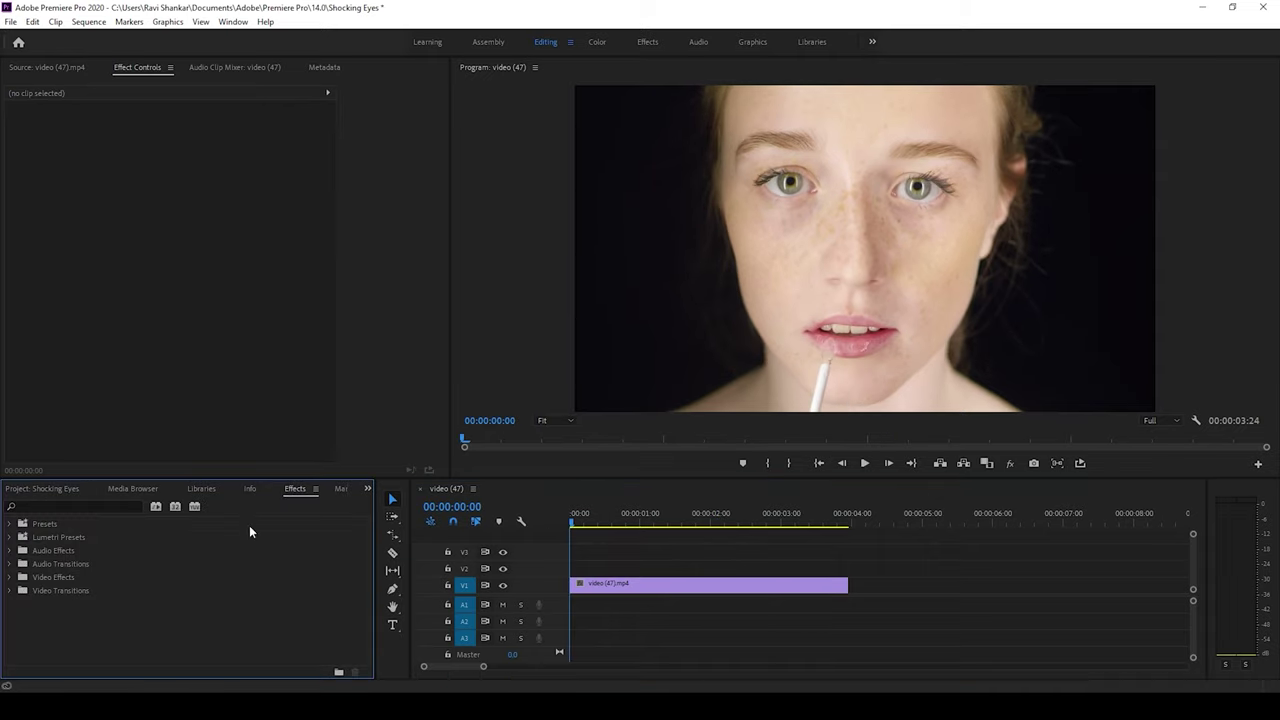
# Search effects for 'sph', apply Spherize to the V1 clip, and select it in Effect Controls.
pyautogui.click(130, 507)
pyautogui.write('sphe')
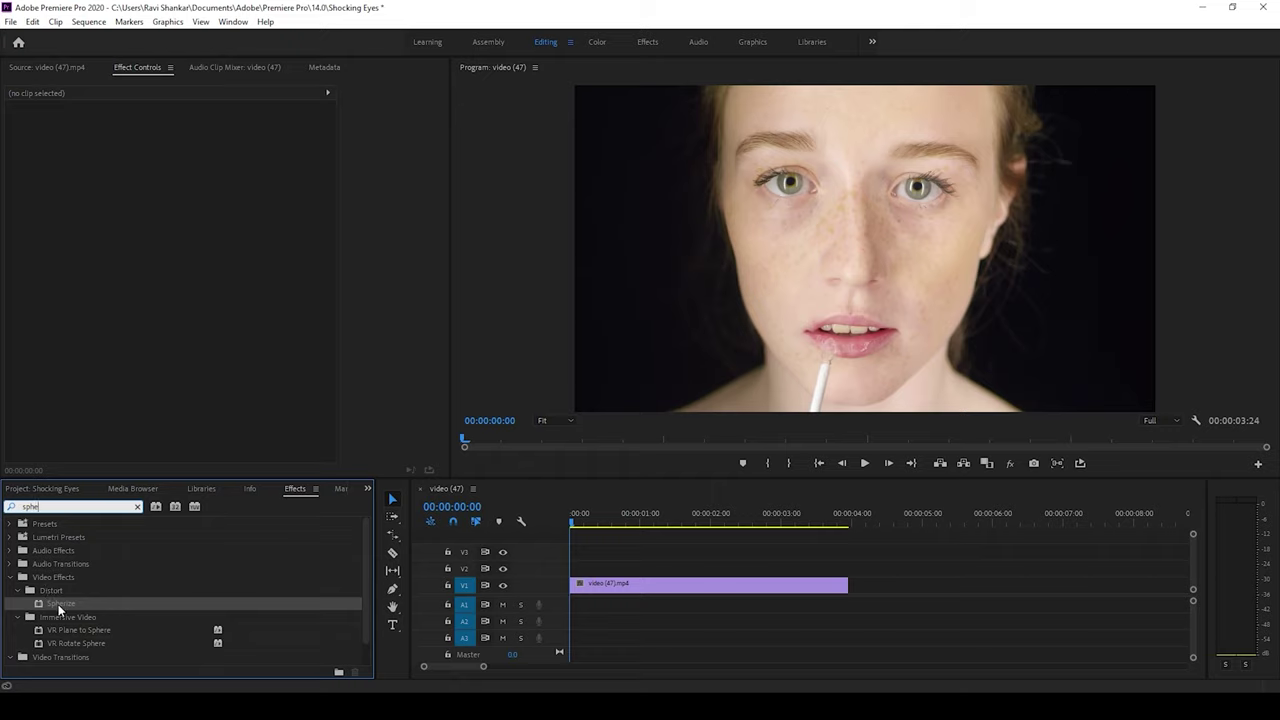
pyautogui.moveTo(58, 610); pyautogui.dragTo(588, 586)
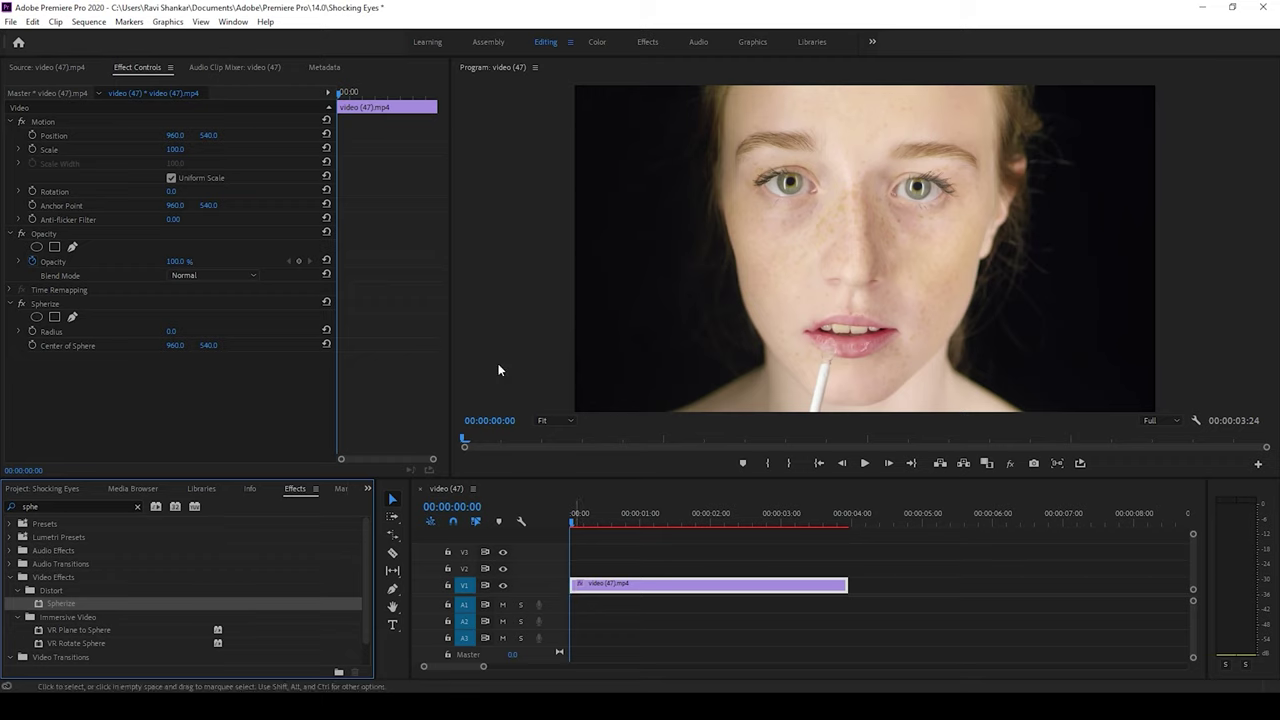
pyautogui.click(42, 304)
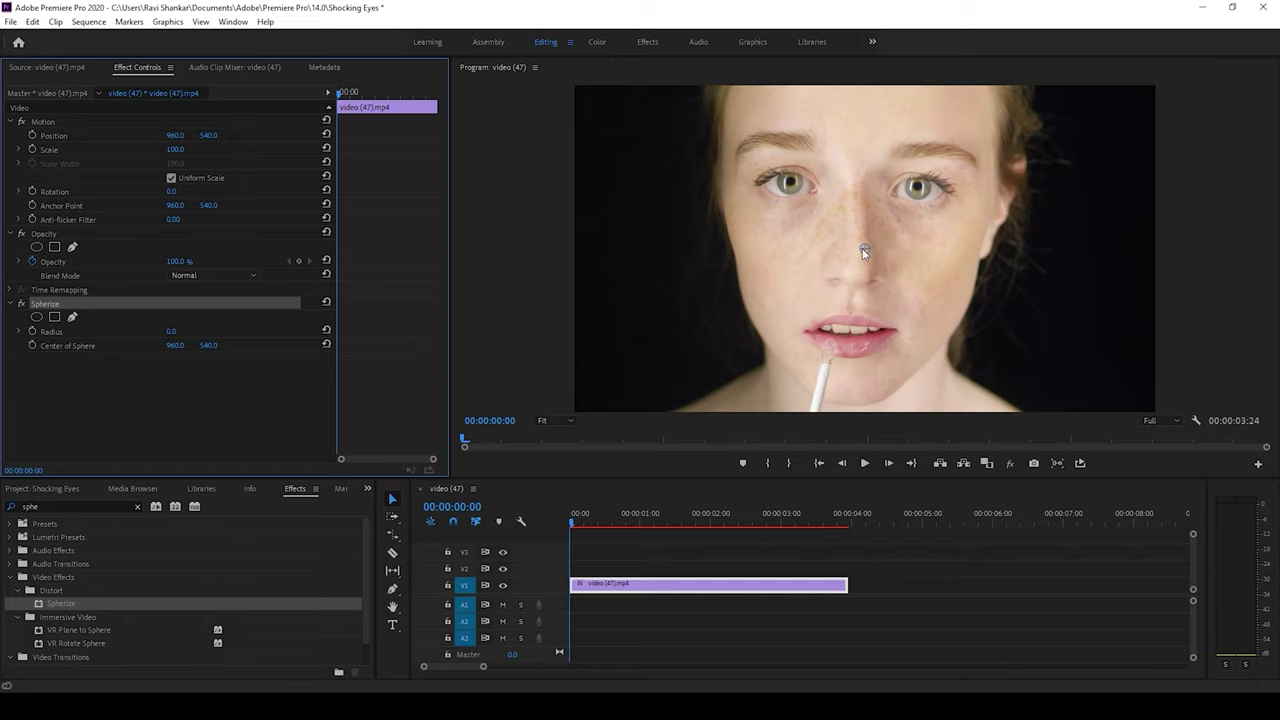
# Centre Spherize on the left eye at 716.4, 313.0, rename it 'Left', and keyframe its centre.
pyautogui.moveTo(864, 248); pyautogui.dragTo(838, 226)
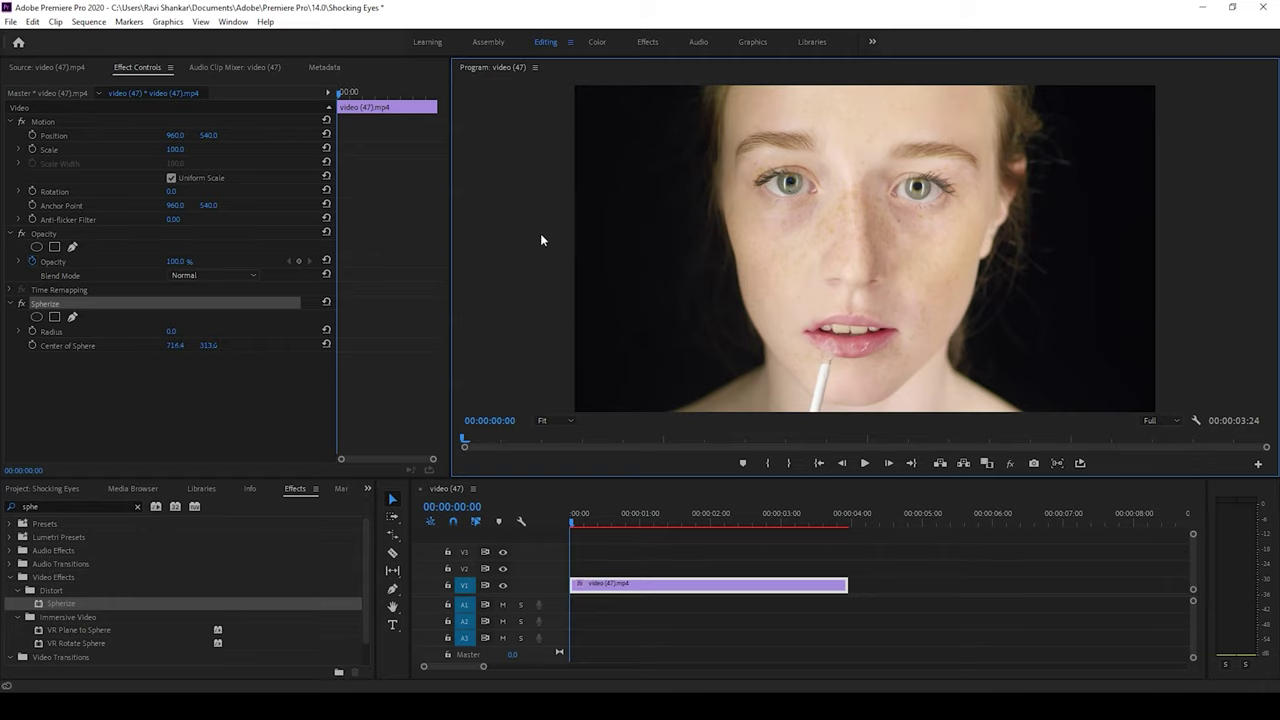
pyautogui.rightClick(93, 305)
pyautogui.click(113, 312)
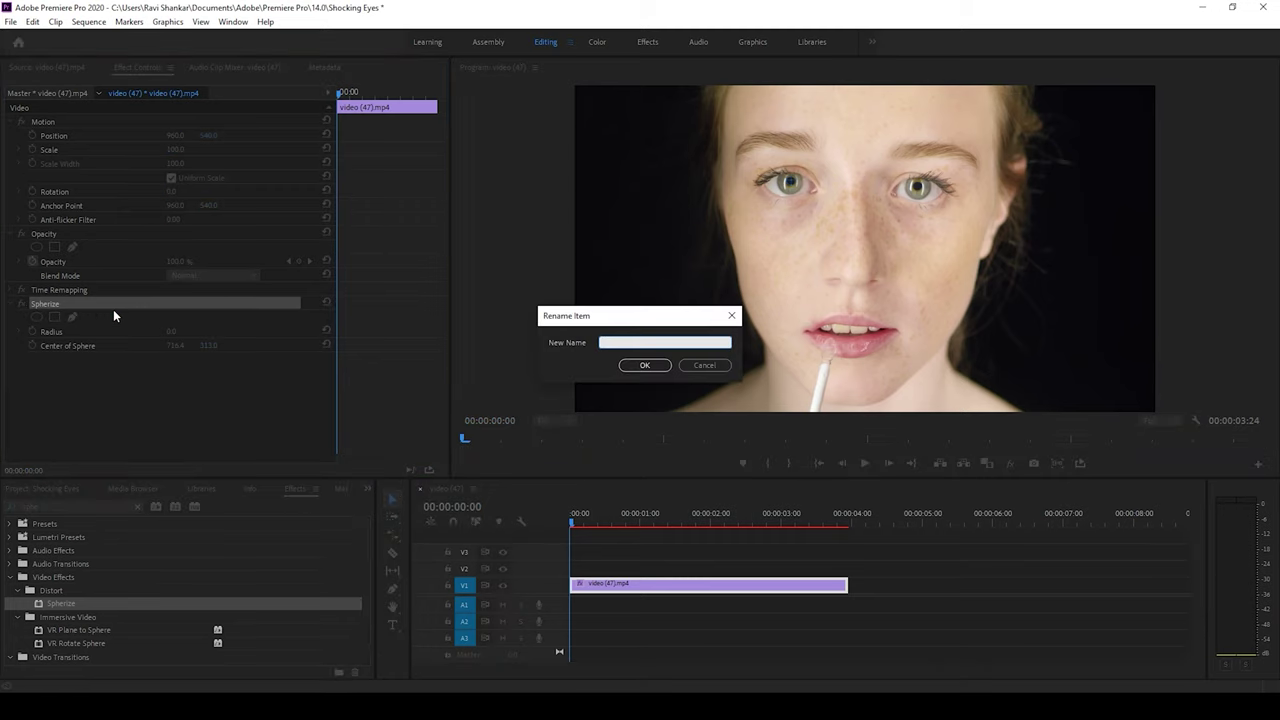
pyautogui.write('Left')
pyautogui.press('Return')
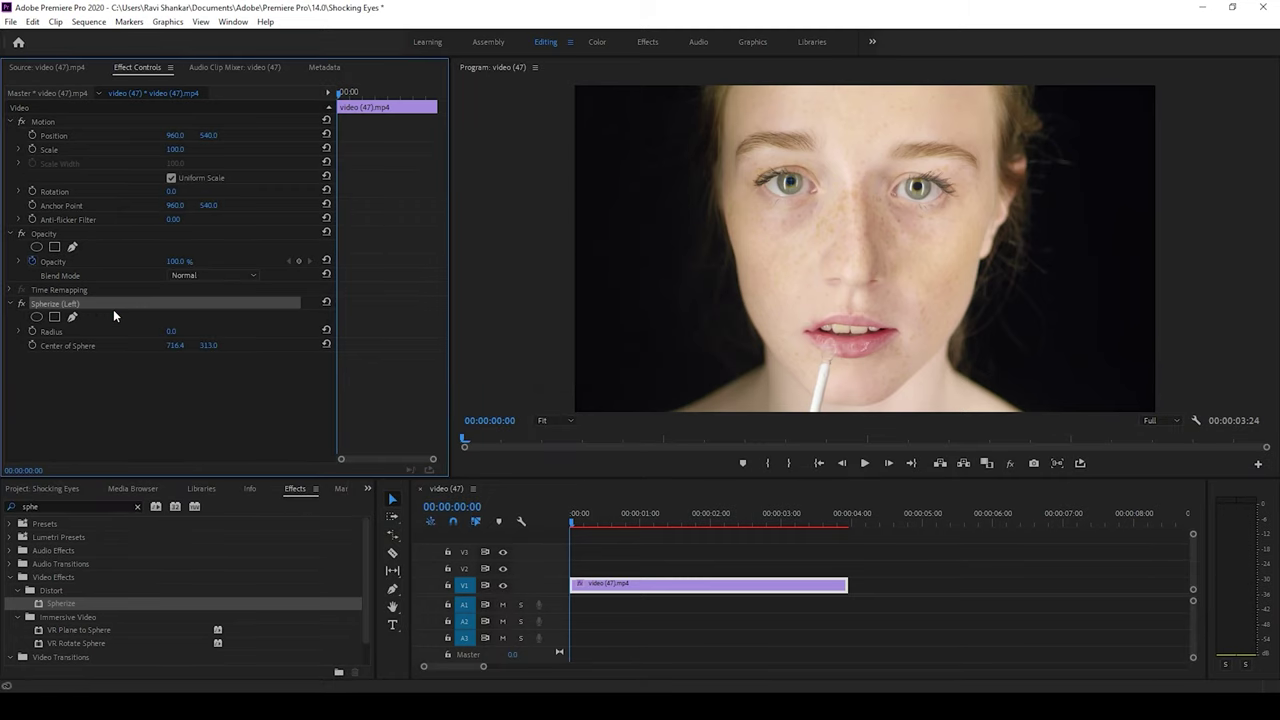
pyautogui.click(33, 346)
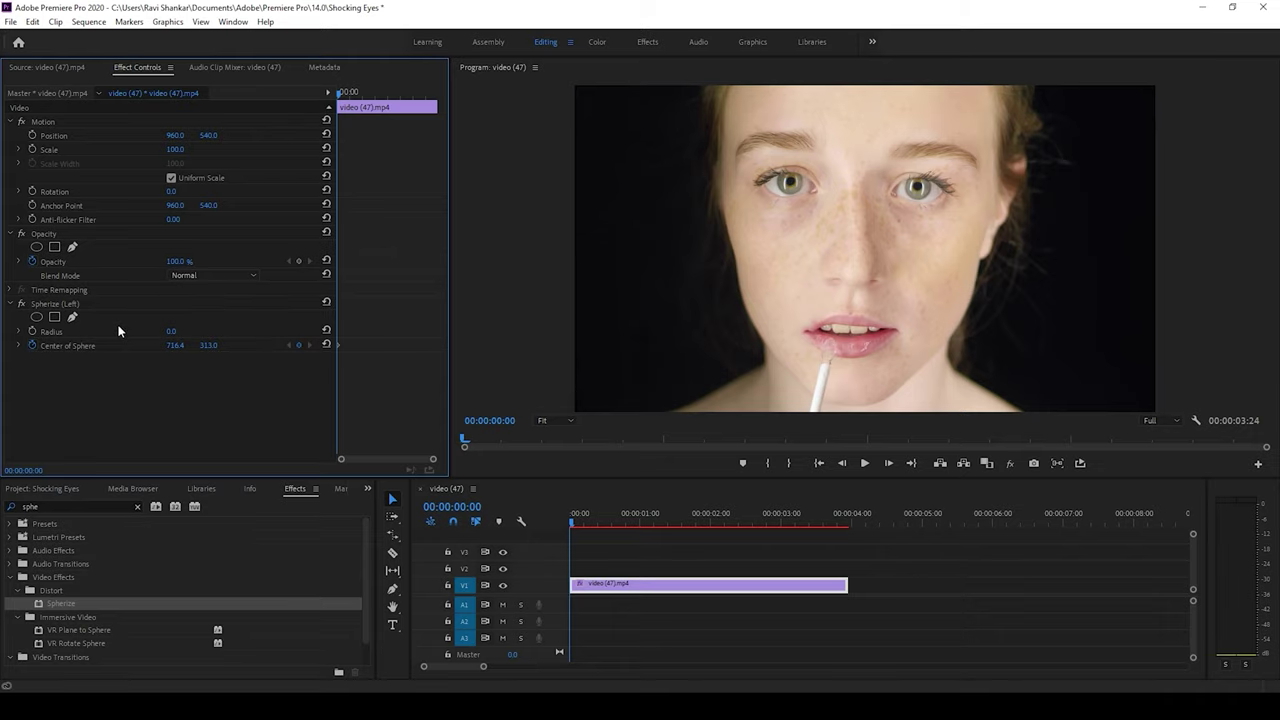
pyautogui.click(43, 308)
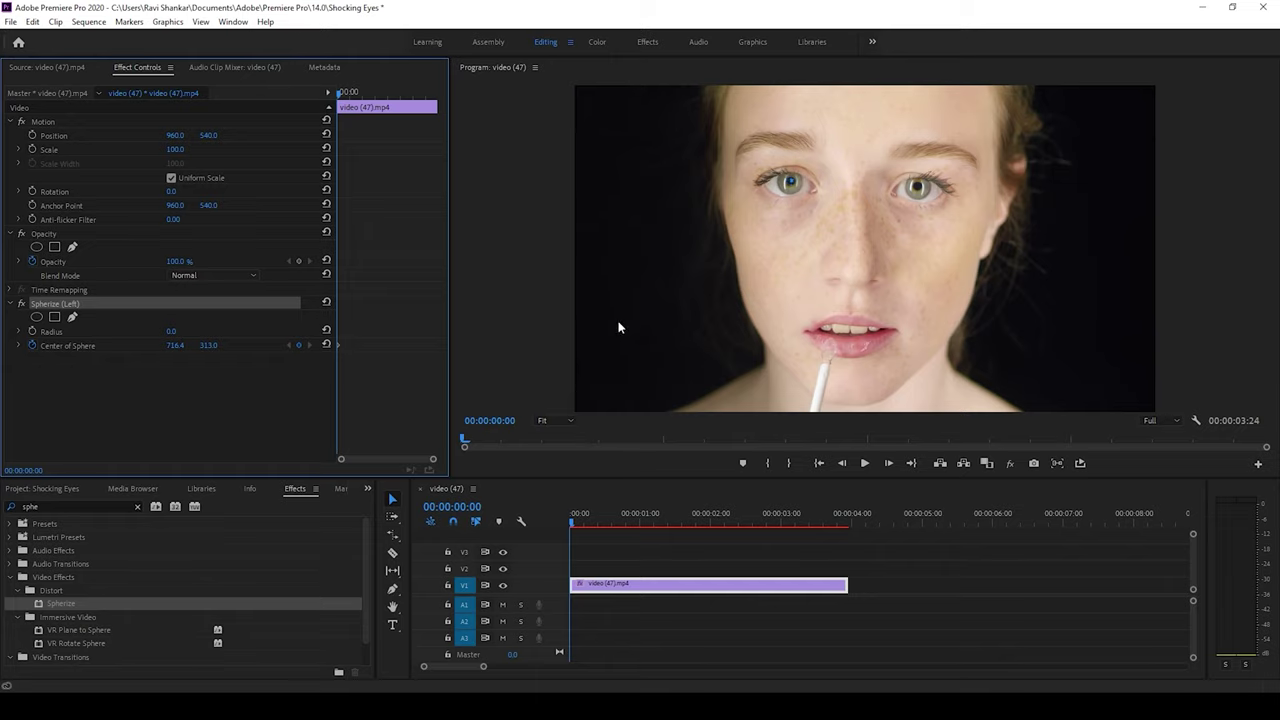
# At 100% zoom, add the first Spherize (Left) centre keyframes by realigning it on the left eye.
pyautogui.scroll(-2, 548, 422)
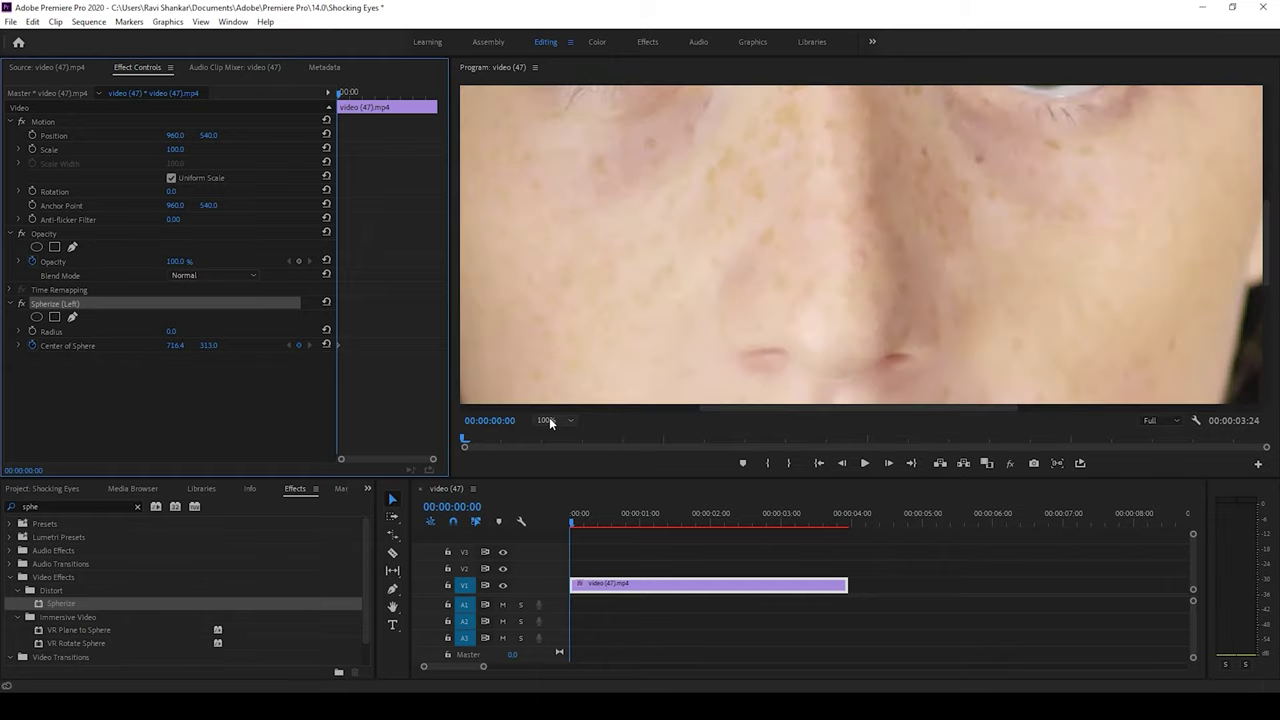
pyautogui.scroll(1, 613, 372)
pyautogui.press('space')
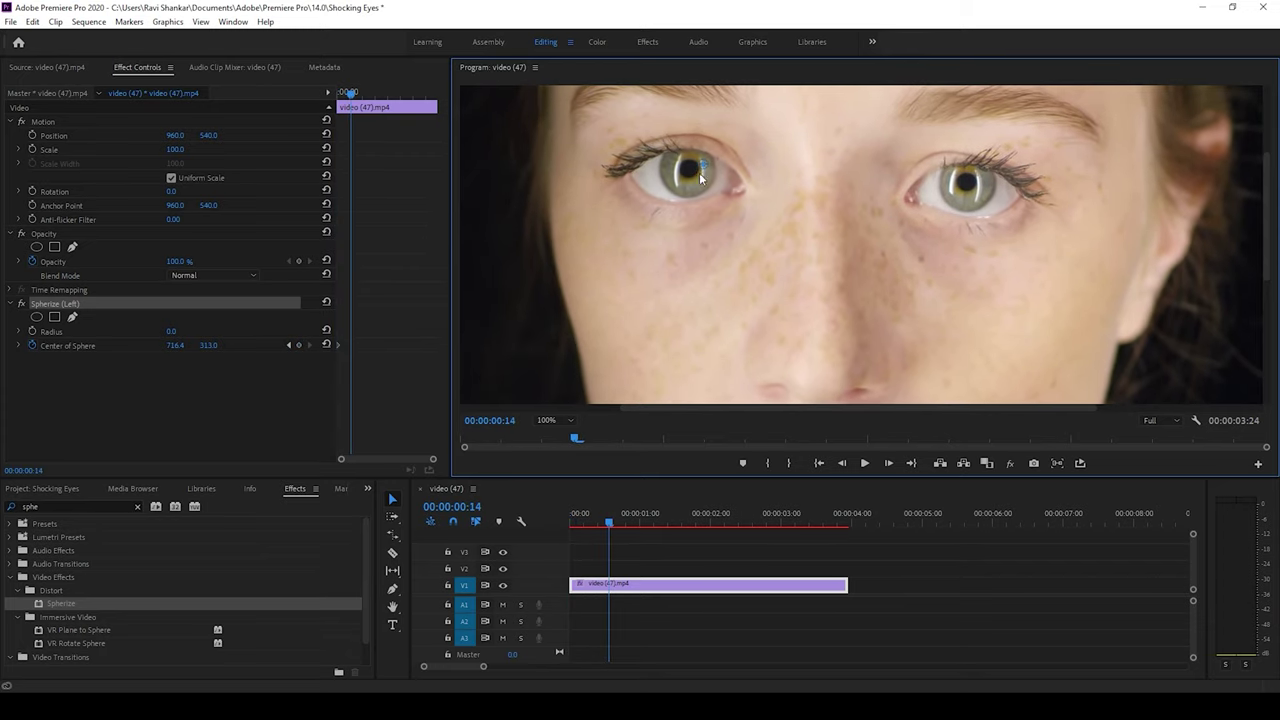
pyautogui.moveTo(704, 163); pyautogui.dragTo(687, 170)
pyautogui.scroll(-3, 634, 554)
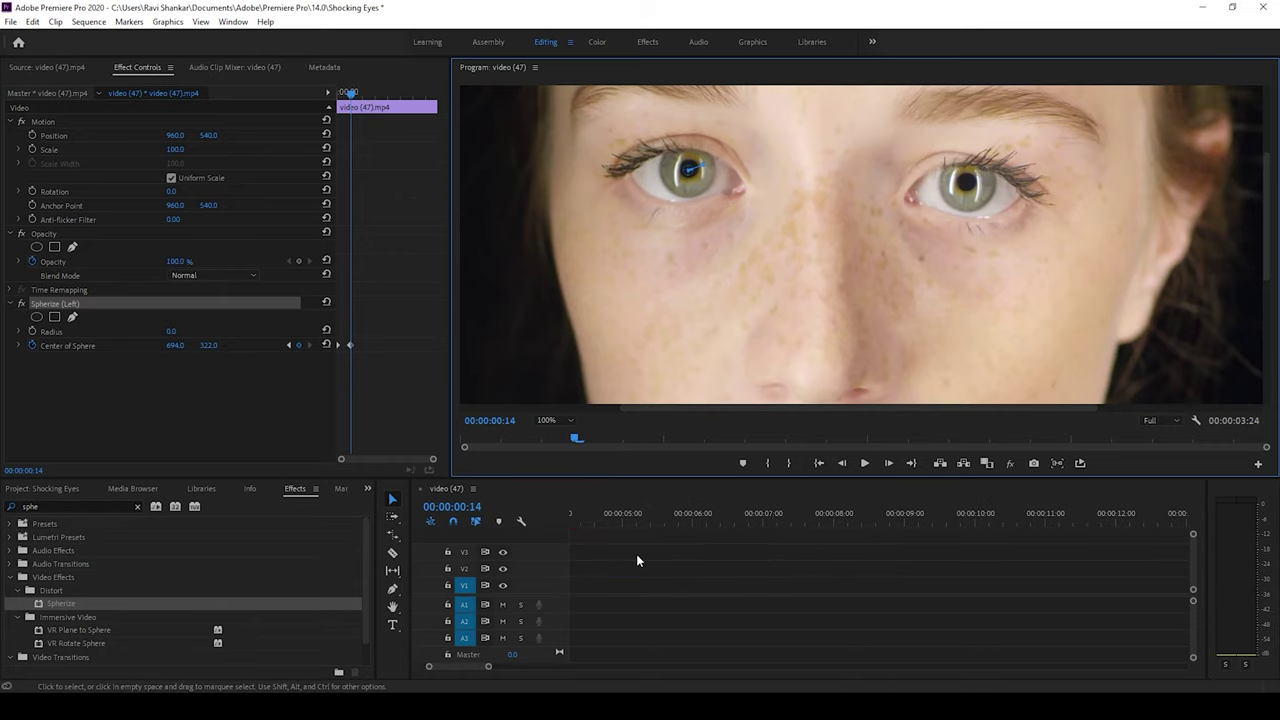
pyautogui.scroll(3, 636, 554)
pyautogui.press('space')
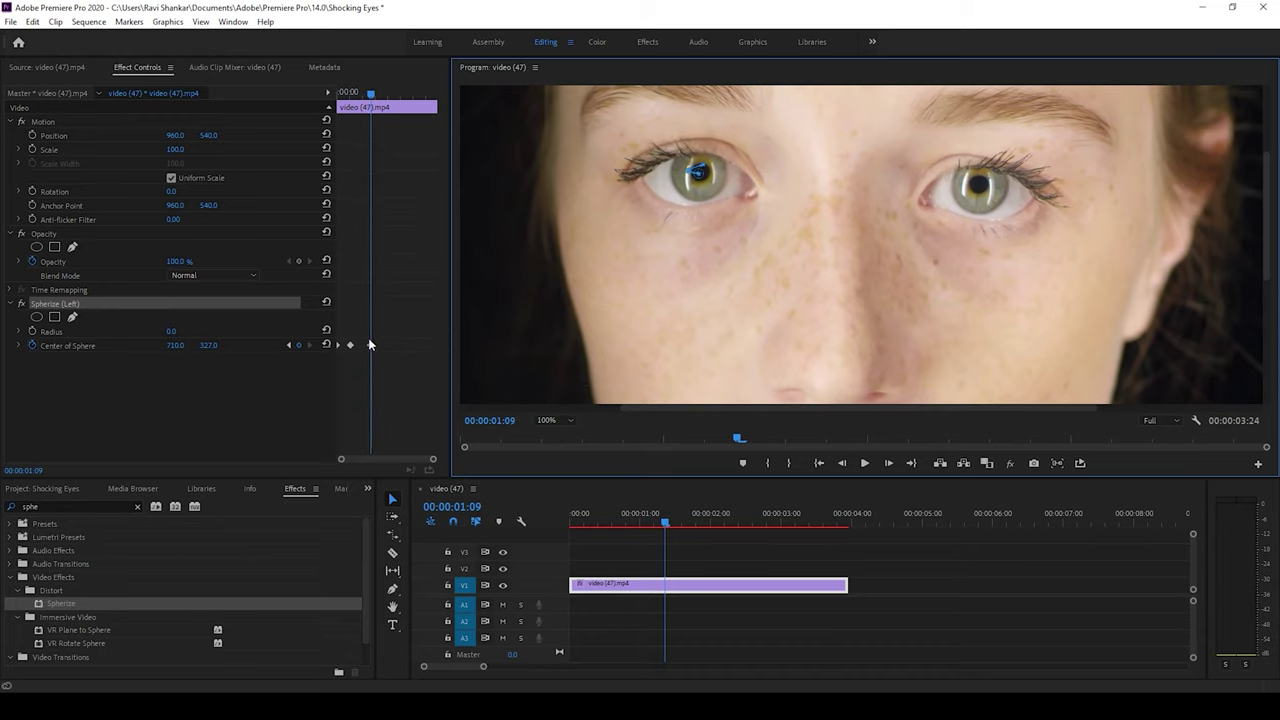
pyautogui.press('Right')
pyautogui.press('Right')
pyautogui.press('Right')
pyautogui.press('Right')
pyautogui.press('Right')
pyautogui.press('Right')
pyautogui.press('Right')
pyautogui.press('Right')
pyautogui.moveTo(697, 173); pyautogui.dragTo(699, 175)
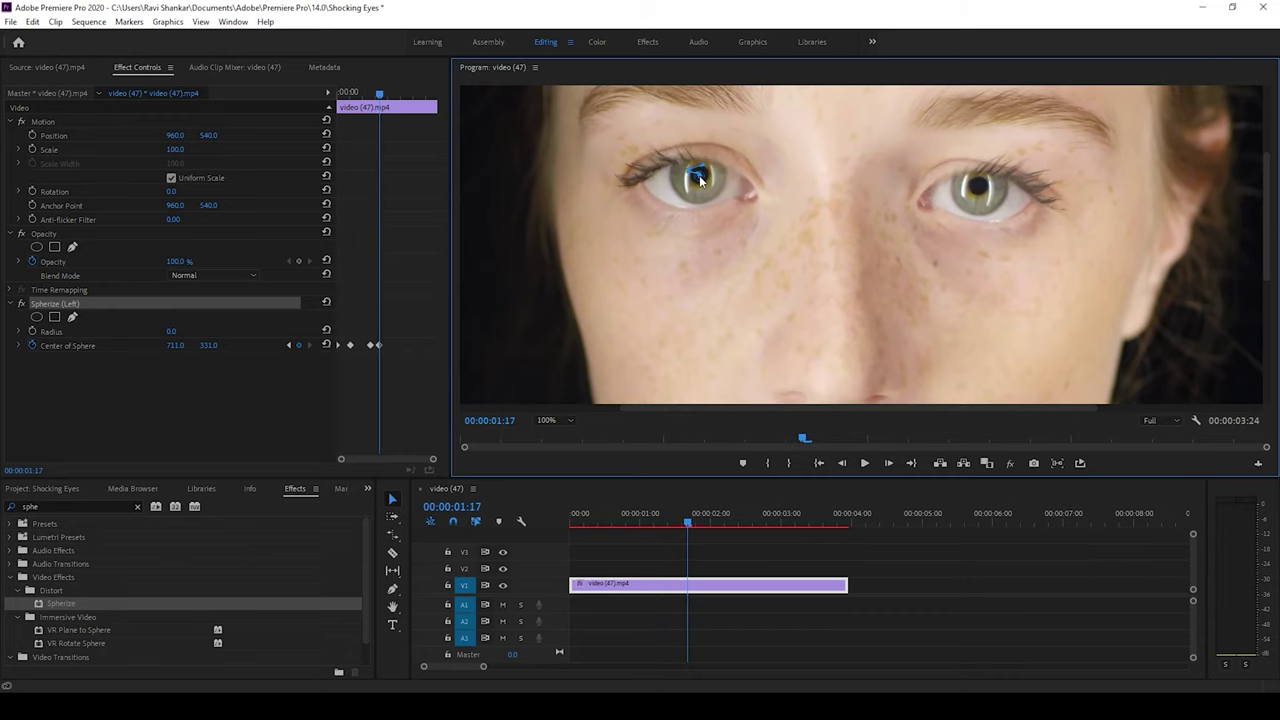
# Keyframe the left-eye centre through the blink to the last frame, ending at 693.0, 346.0.
pyautogui.press('Right')
pyautogui.press('Right')
pyautogui.press('Right')
pyautogui.press('Right')
pyautogui.press('Right')
pyautogui.press('Right')
pyautogui.press('Right')
pyautogui.press('Right')
pyautogui.press('Right')
pyautogui.press('Right')
pyautogui.press('Right')
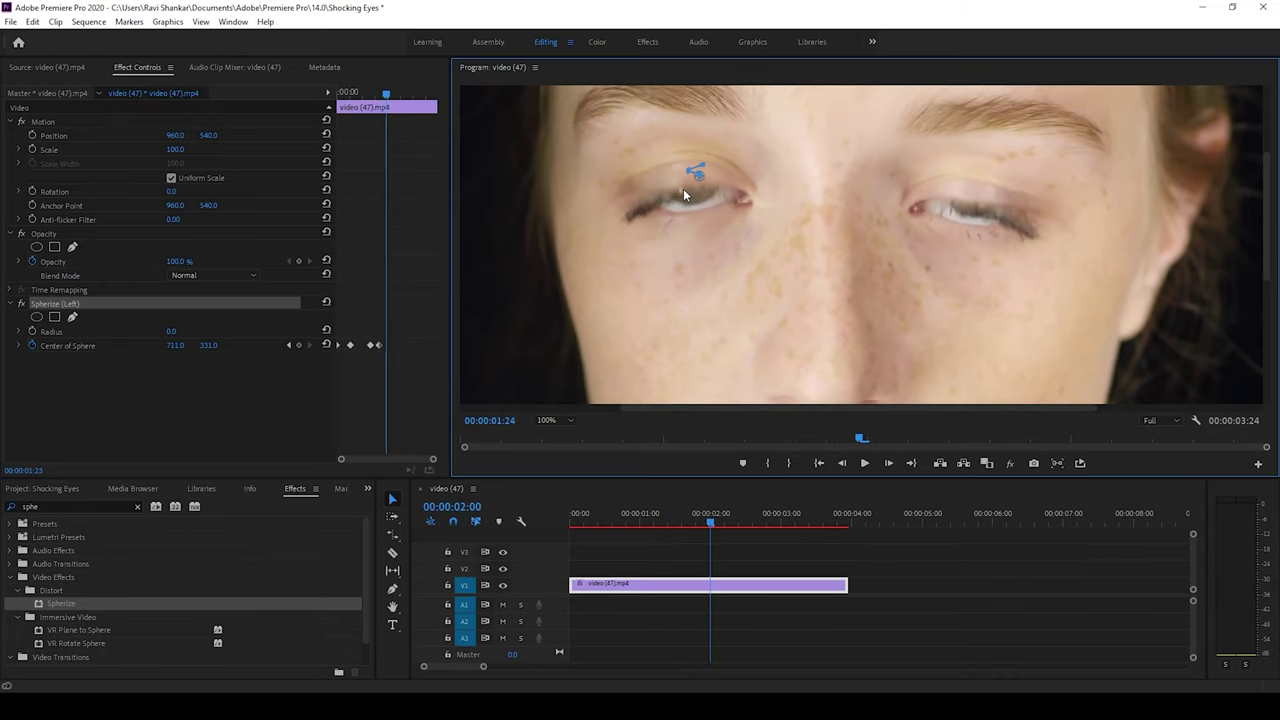
pyautogui.press('Right')
pyautogui.press('Right')
pyautogui.press('Right')
pyautogui.press('Right')
pyautogui.press('Right')
pyautogui.press('Right')
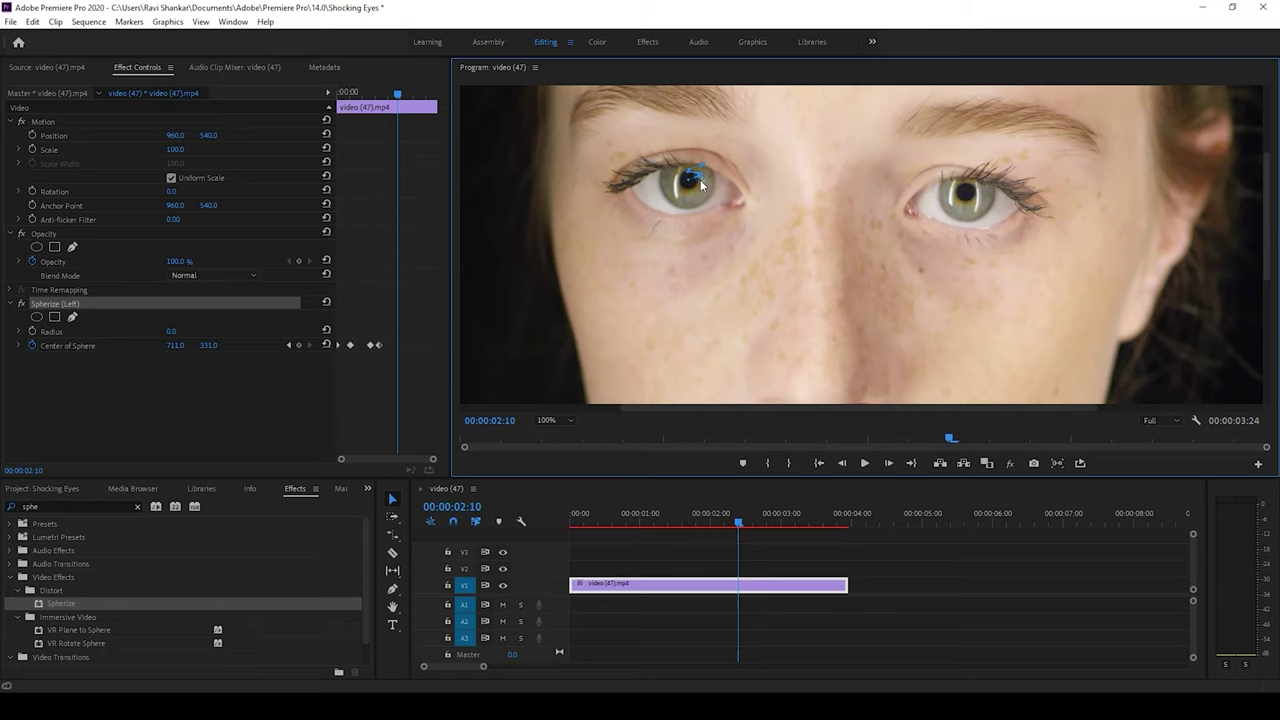
pyautogui.press('Right')
pyautogui.press('Right')
pyautogui.press('Right')
pyautogui.press('Right')
pyautogui.press('Right')
pyautogui.press('Right')
pyautogui.press('Right')
pyautogui.press('Right')
pyautogui.press('Right')
pyautogui.press('Right')
pyautogui.press('Right')
pyautogui.press('Right')
pyautogui.press('Right')
pyautogui.press('Right')
pyautogui.moveTo(689, 180); pyautogui.dragTo(685, 186)
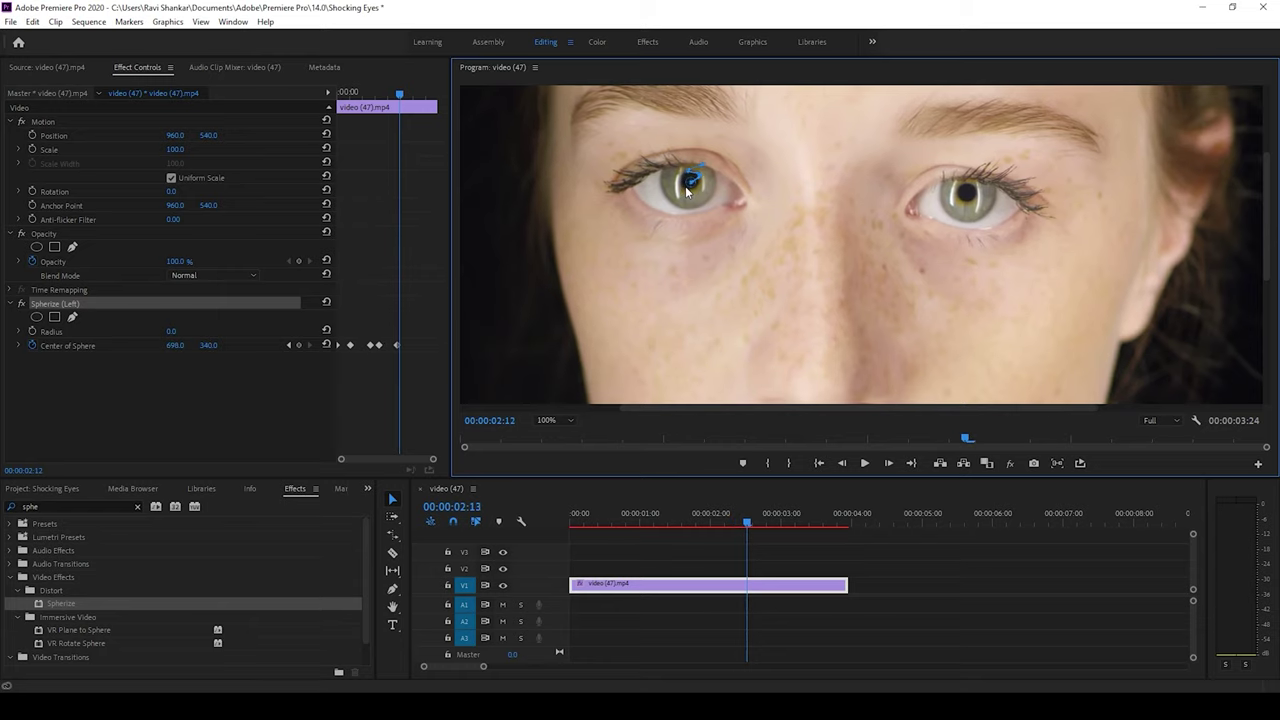
pyautogui.press('Right')
pyautogui.press('Right')
pyautogui.press('Right')
pyautogui.press('Right')
pyautogui.press('Right')
pyautogui.press('Right')
pyautogui.press('Right')
pyautogui.press('Right')
pyautogui.press('Right')
pyautogui.press('Right')
pyautogui.press('Right')
pyautogui.press('Right')
pyautogui.press('Right')
pyautogui.press('Right')
pyautogui.press('Right')
pyautogui.press('Right')
pyautogui.press('Right')
pyautogui.press('Right')
pyautogui.press('Right')
pyautogui.press('Right')
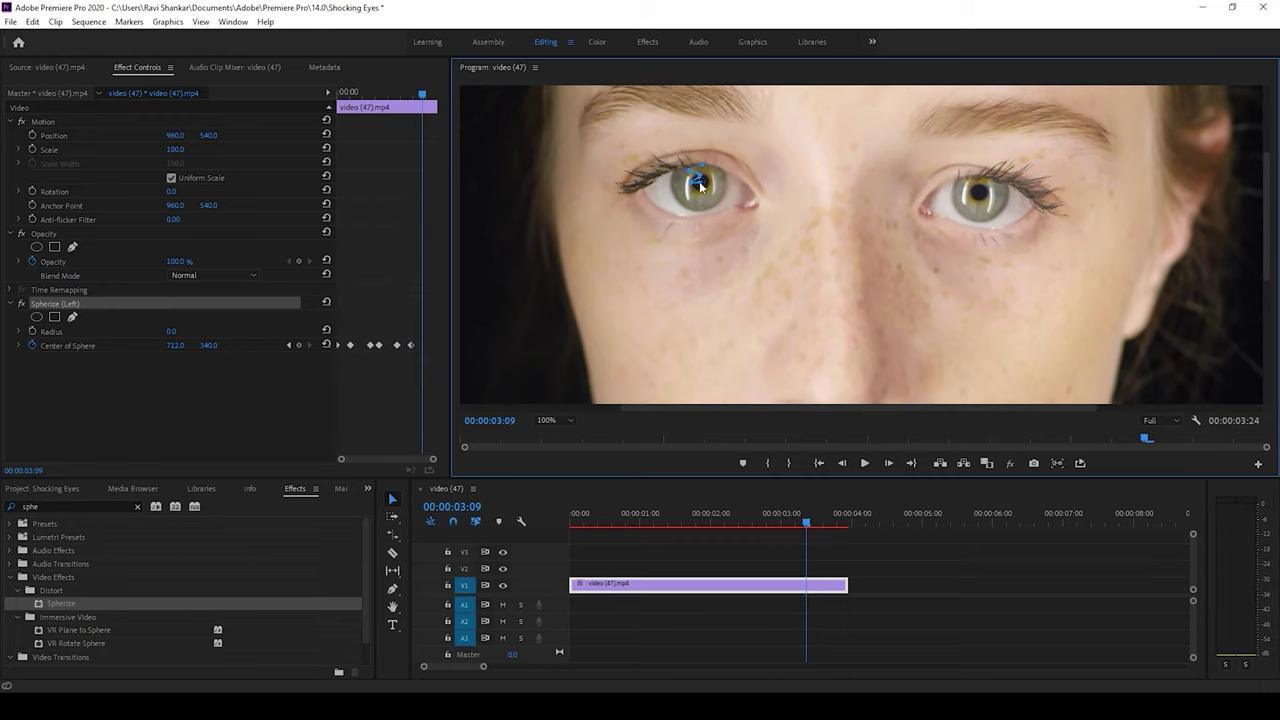
pyautogui.moveTo(703, 183); pyautogui.dragTo(690, 191)
pyautogui.press('Right')
pyautogui.press('Right')
pyautogui.press('Right')
pyautogui.press('Right')
pyautogui.press('Right')
pyautogui.press('Right')
pyautogui.press('Right')
pyautogui.press('Right')
pyautogui.press('Right')
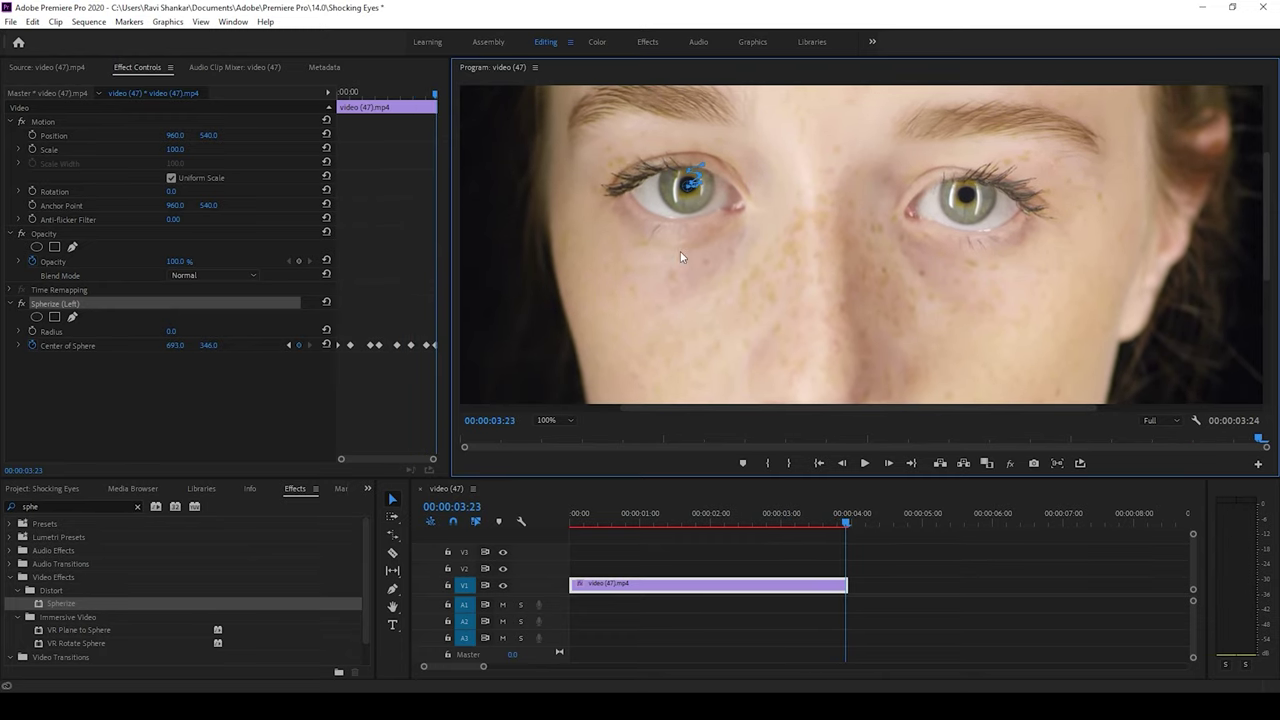
pyautogui.click(560, 420)
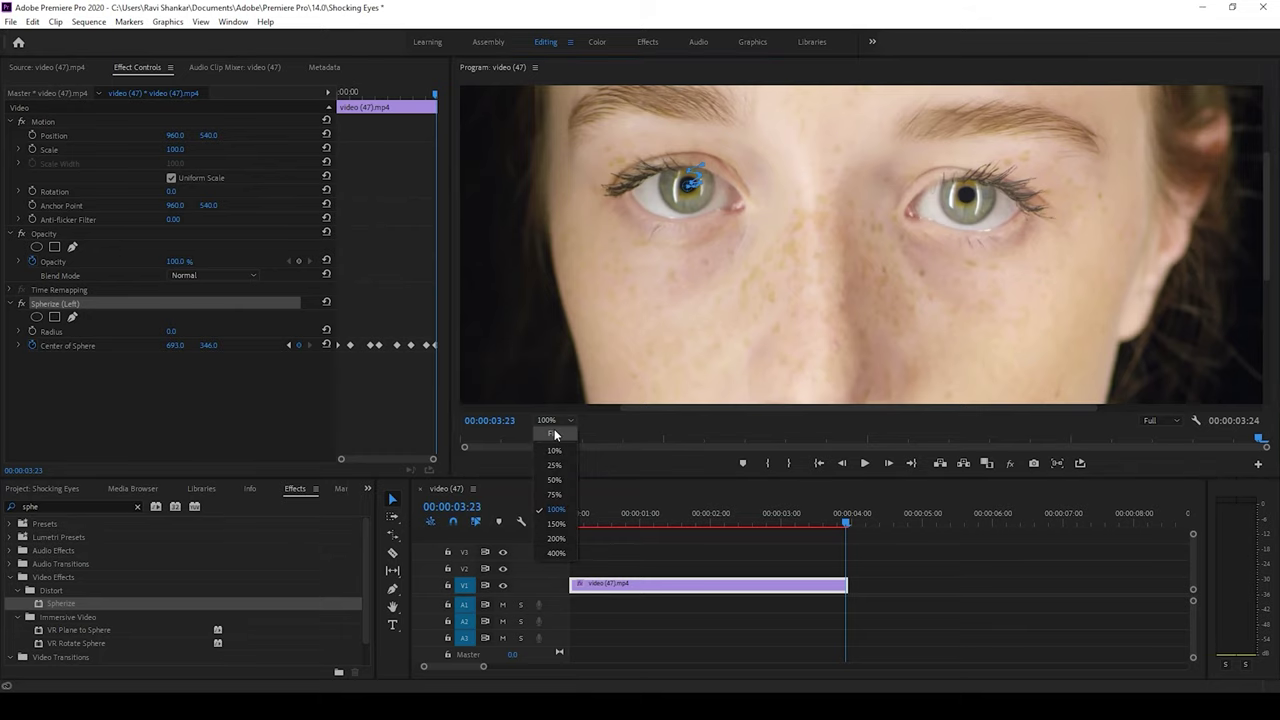
pyautogui.click(550, 434)
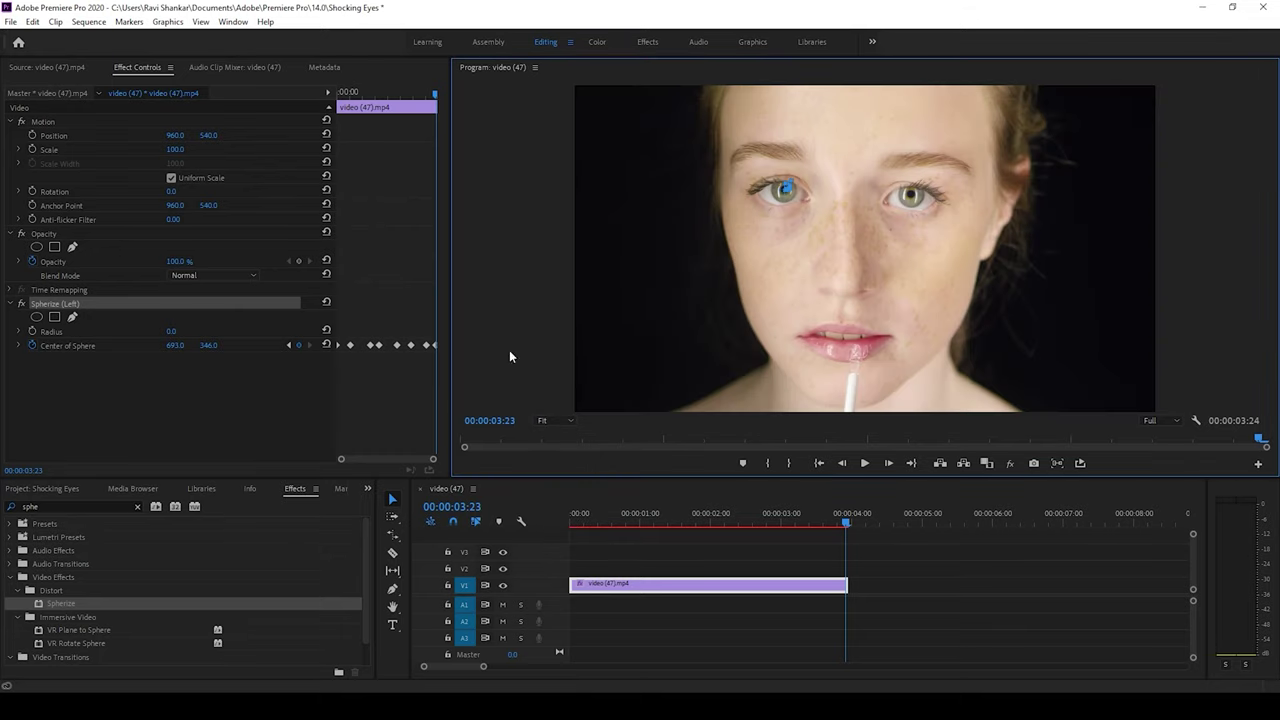
# Raise the Spherize (Left) radius to 148 and play the sequence from the start.
pyautogui.click(171, 333)
pyautogui.moveTo(171, 336); pyautogui.dragTo(266, 326)
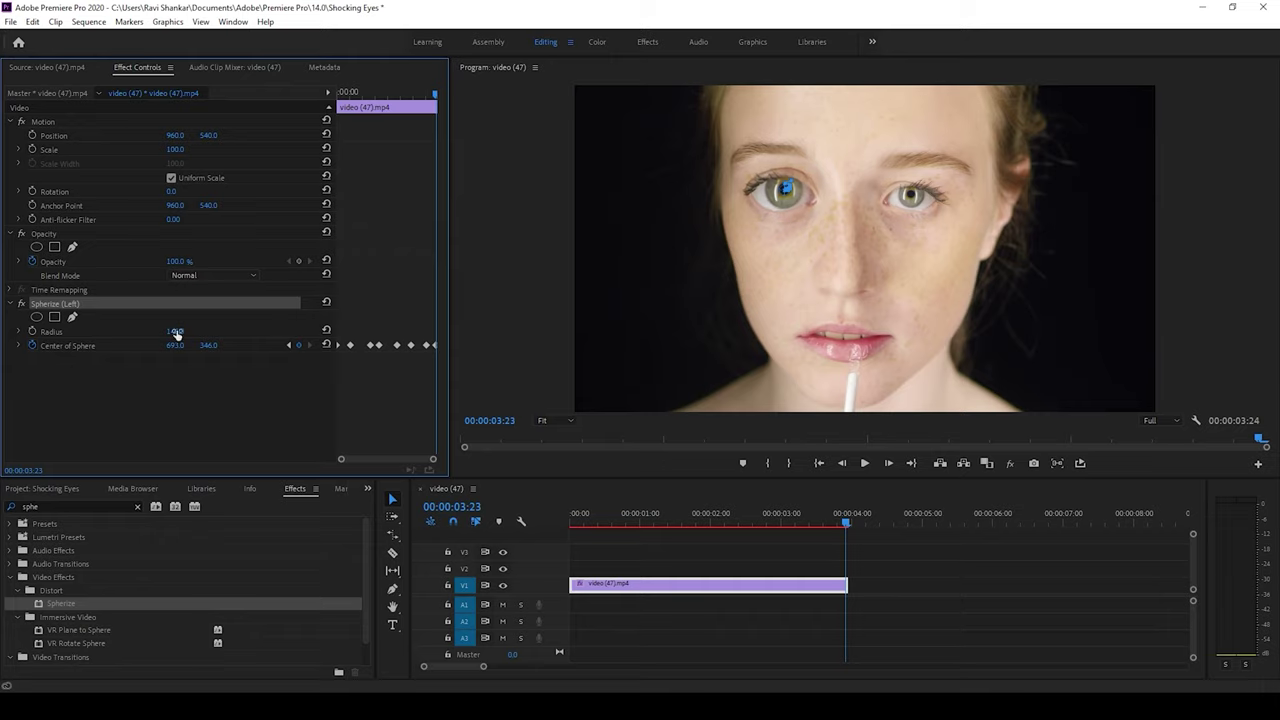
pyautogui.click(575, 521)
pyautogui.press('space')
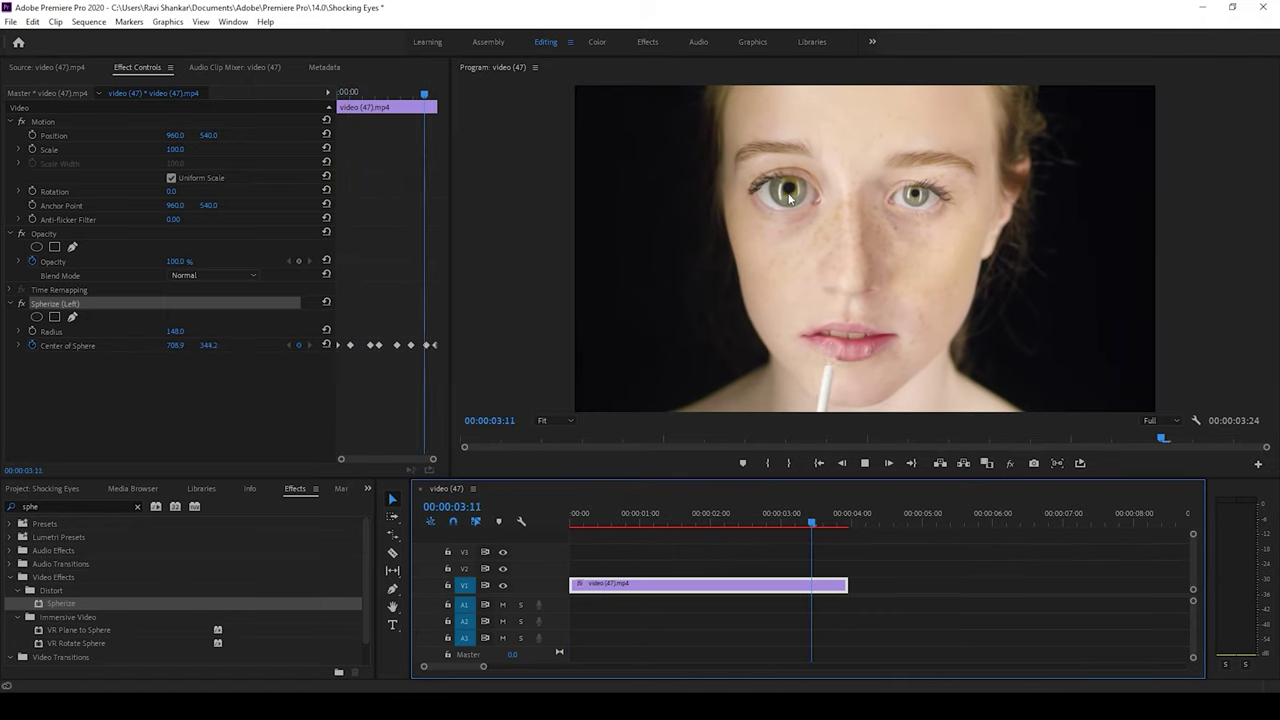
pyautogui.click(588, 518)
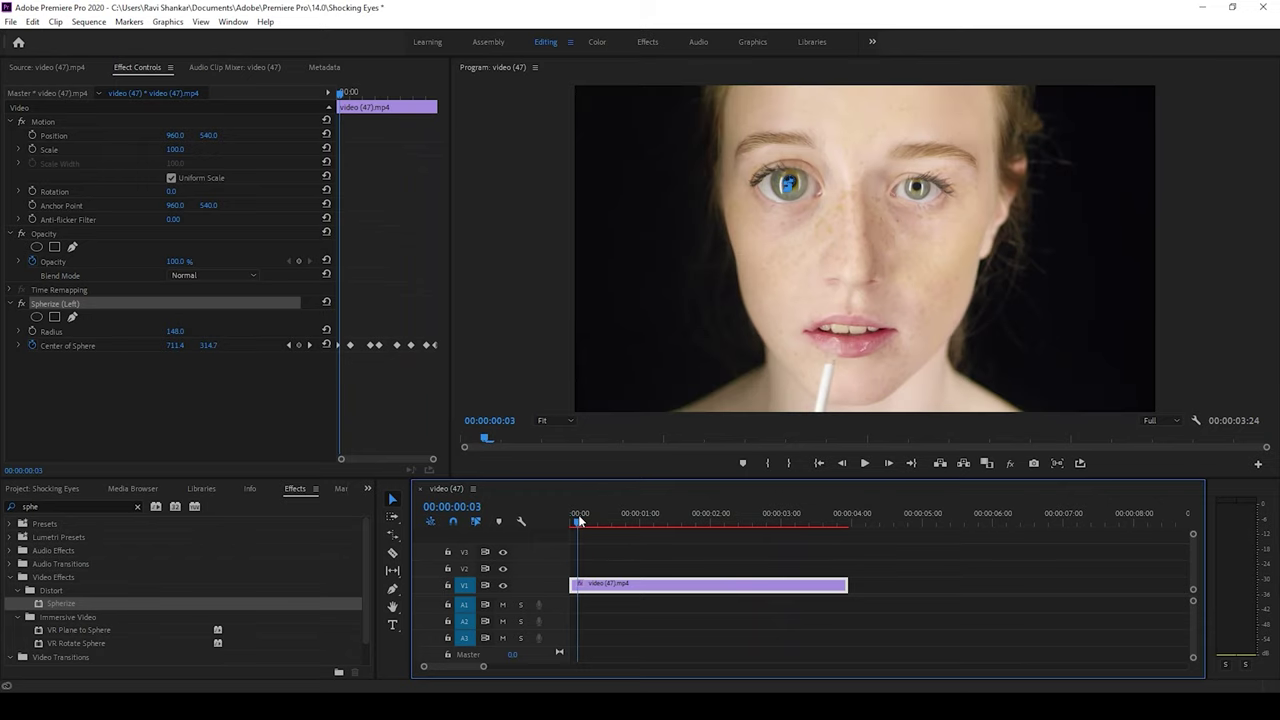
pyautogui.moveTo(588, 518); pyautogui.dragTo(651, 520)
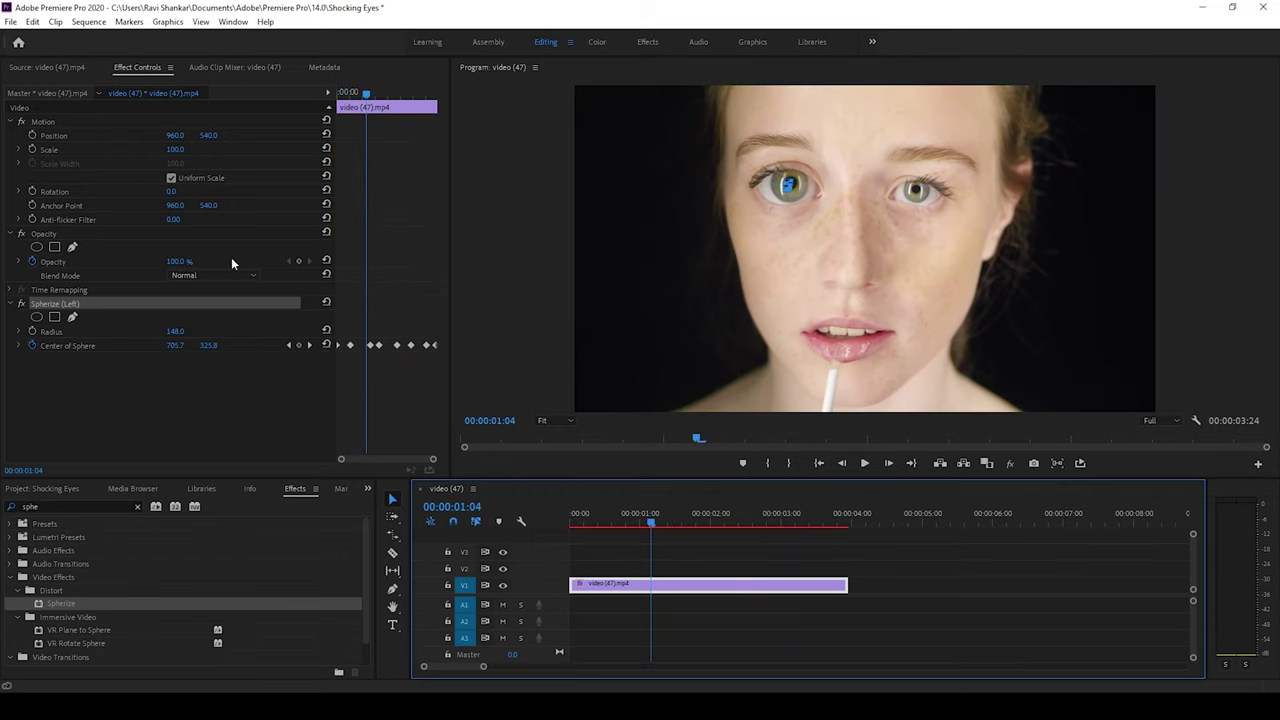
# Mask Spherize (Left) with an ellipse over the left eye, feather 59, expansion -55, and preview.
pyautogui.click(37, 317)
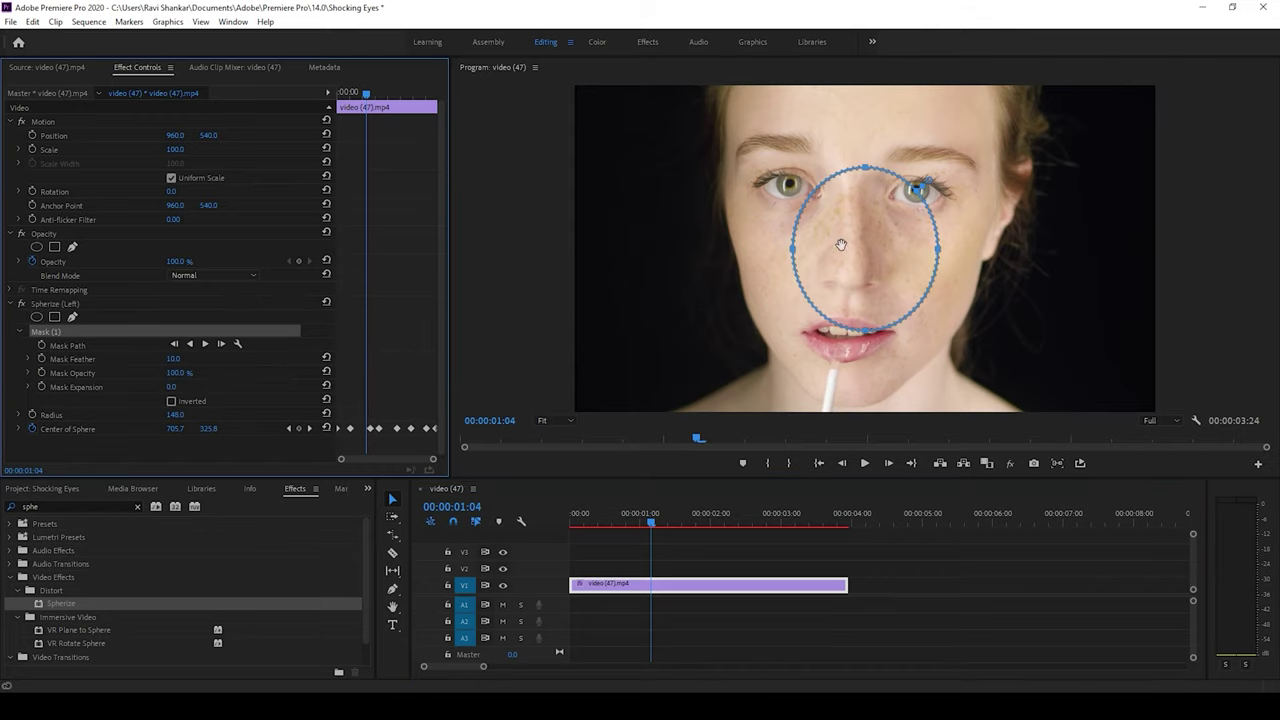
pyautogui.moveTo(848, 240); pyautogui.dragTo(782, 186)
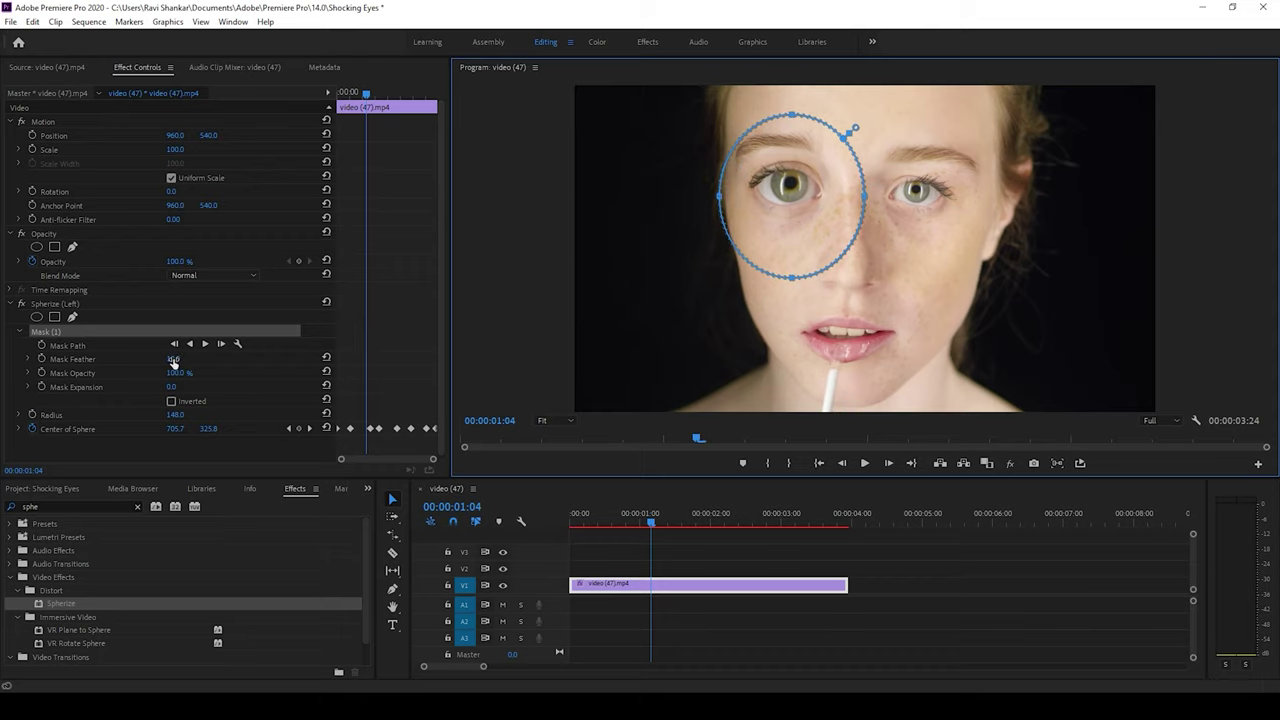
pyautogui.moveTo(173, 362); pyautogui.dragTo(125, 389)
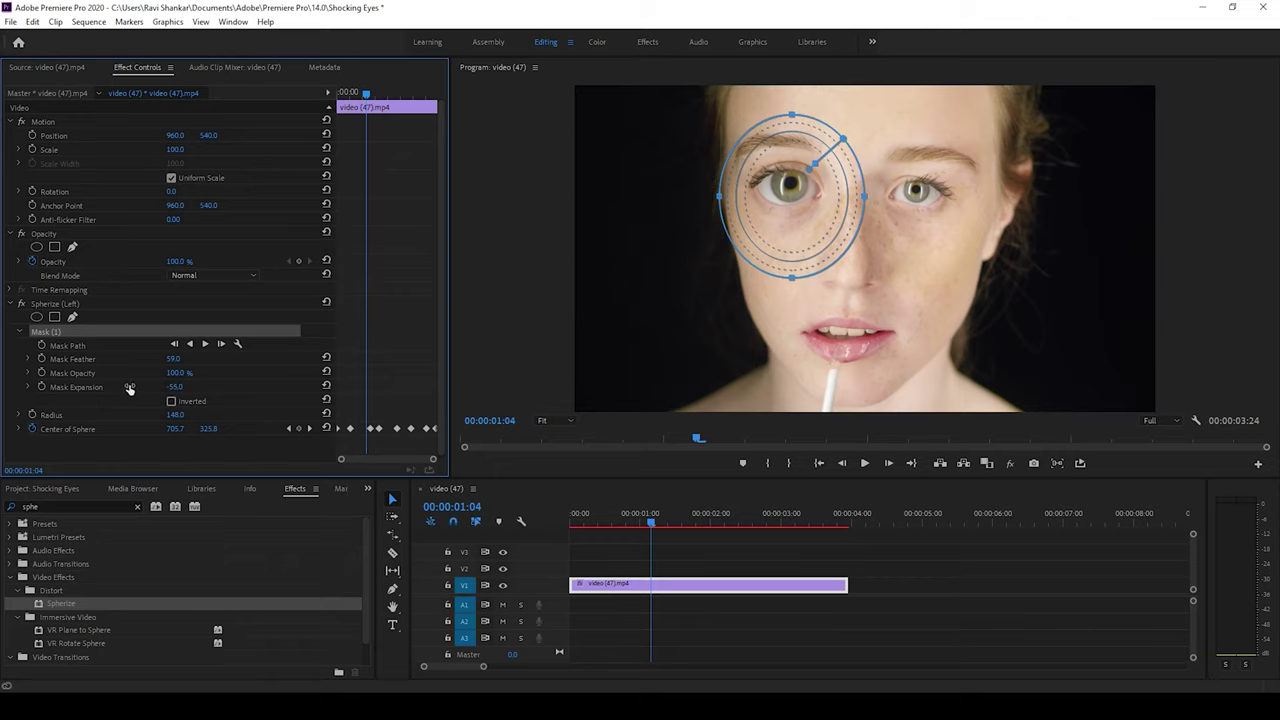
pyautogui.click(568, 504)
pyautogui.press('space')
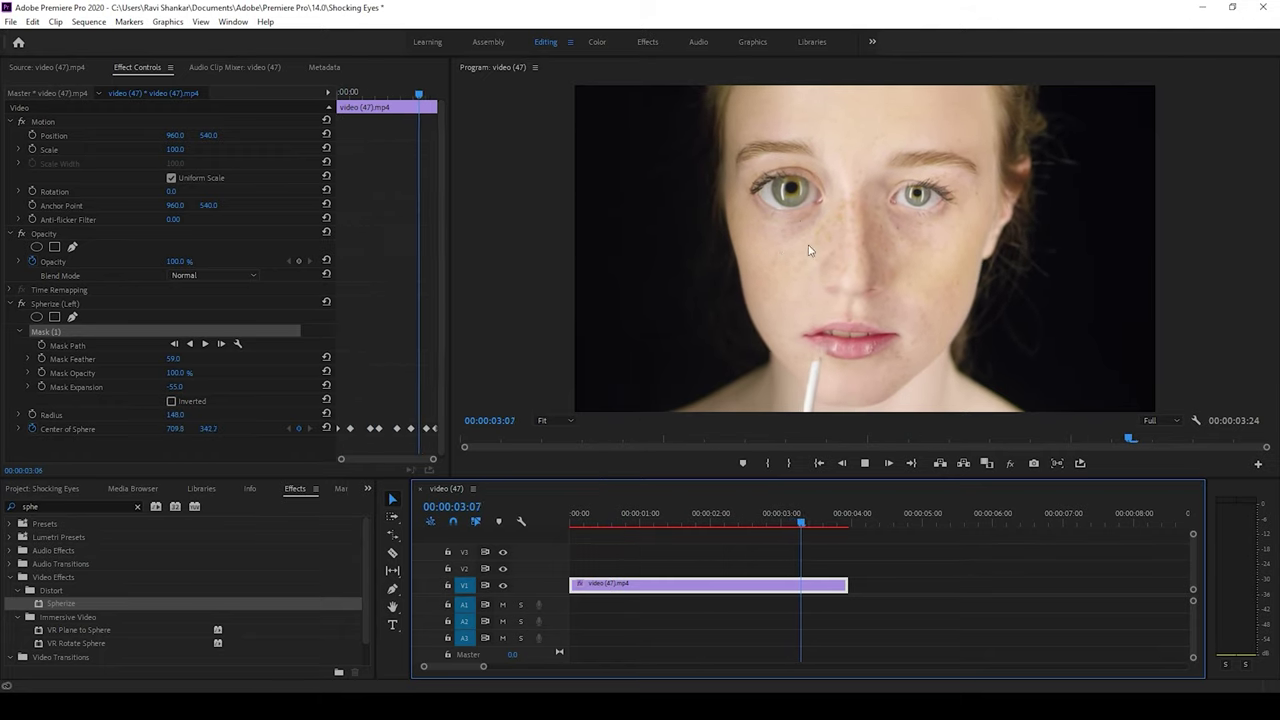
pyautogui.click(576, 522)
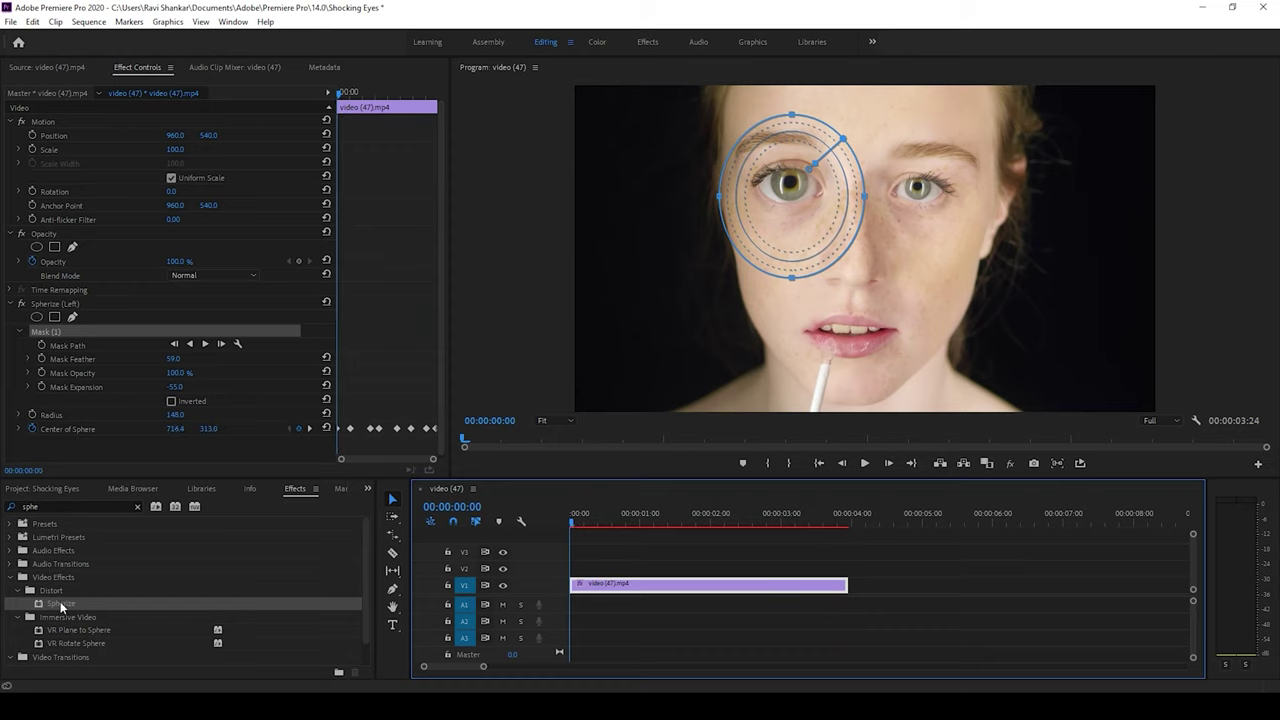
# Apply a second Spherize and place its centre on the right eye at 1128.6, 330.6.
pyautogui.moveTo(60, 606); pyautogui.dragTo(581, 591)
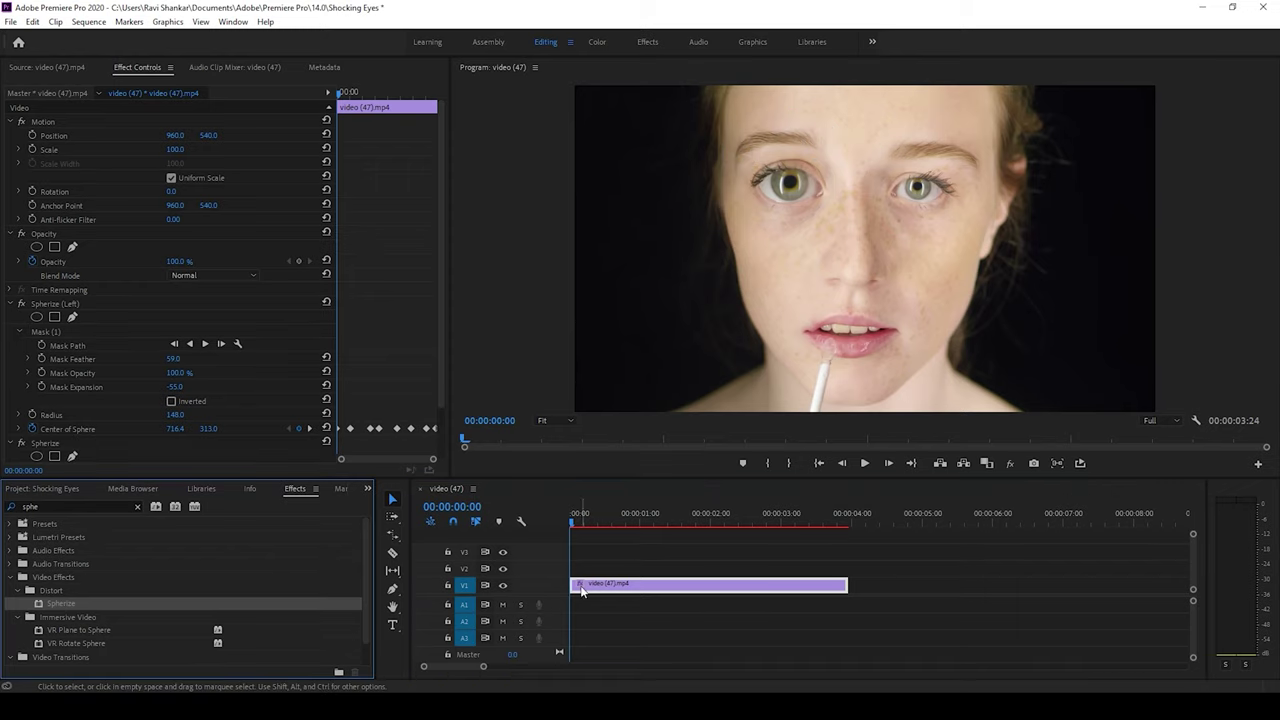
pyautogui.scroll(-2, 54, 369)
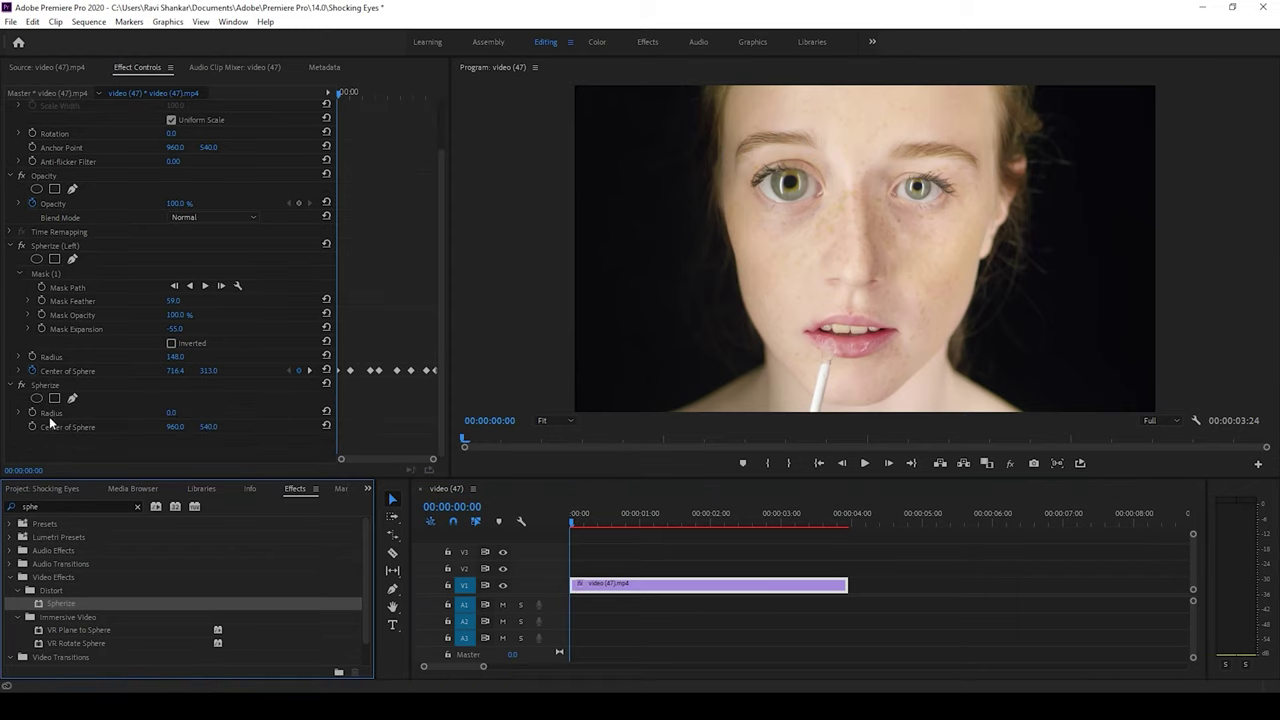
pyautogui.click(130, 425)
pyautogui.click(47, 387)
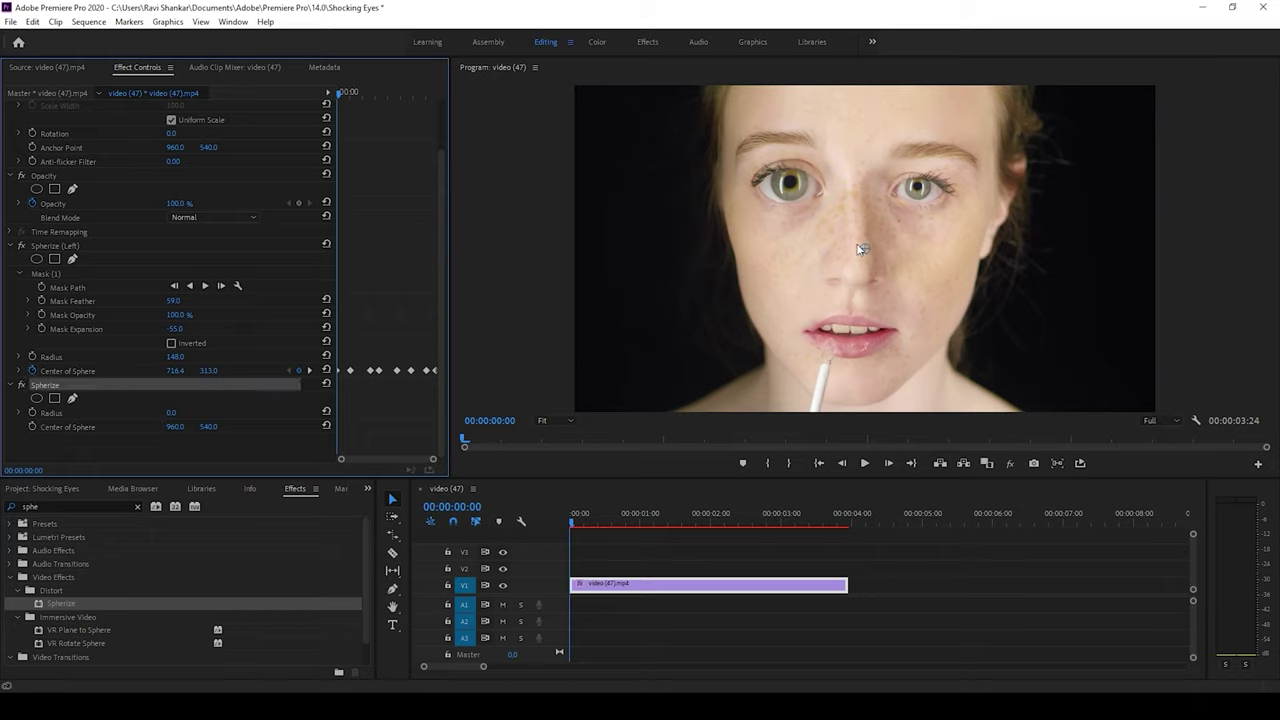
pyautogui.moveTo(865, 247); pyautogui.dragTo(918, 185)
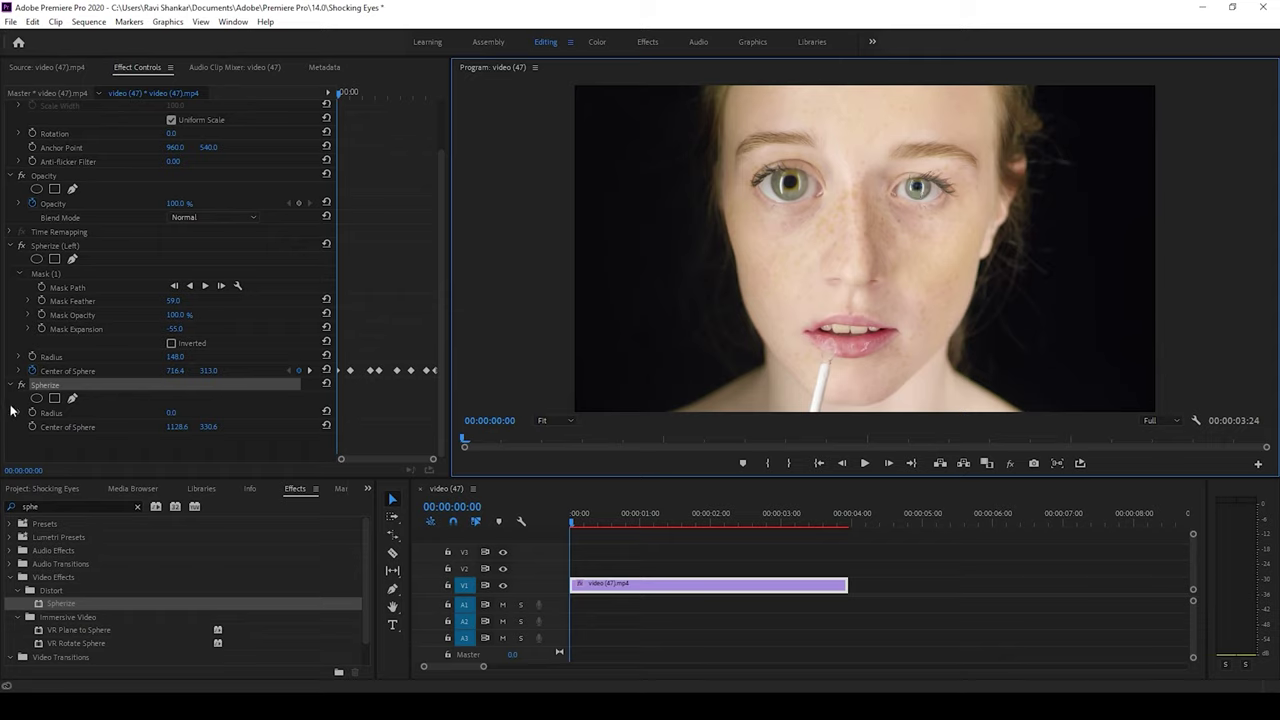
pyautogui.click(32, 427)
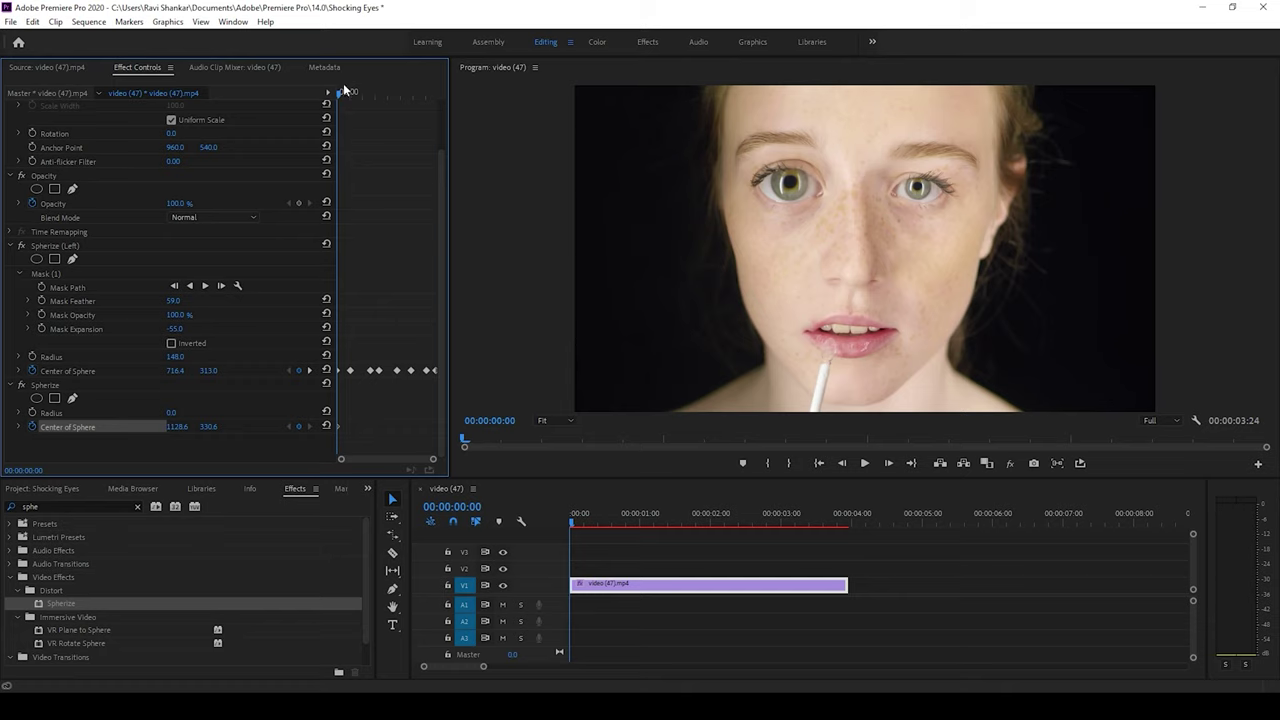
# Keyframe the second sphere's centre along the right eye to 1114.1, 362.6 and play back.
pyautogui.moveTo(339, 94); pyautogui.dragTo(350, 99)
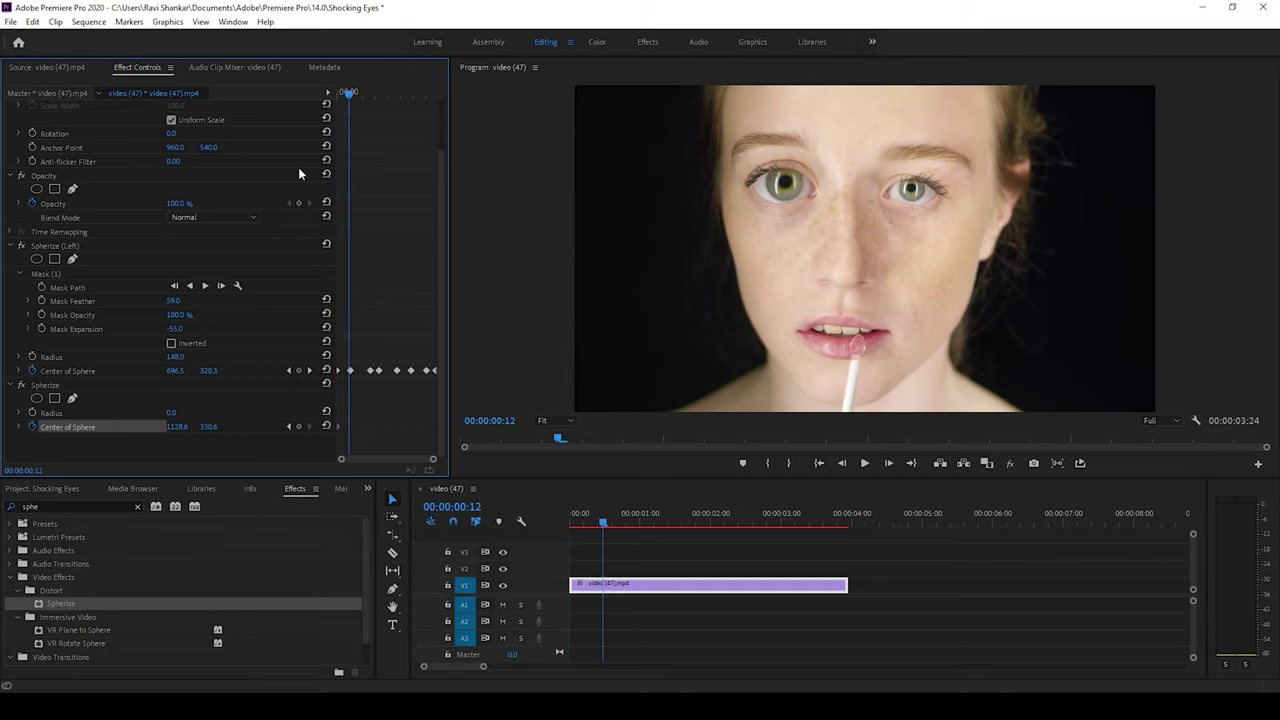
pyautogui.click(200, 385)
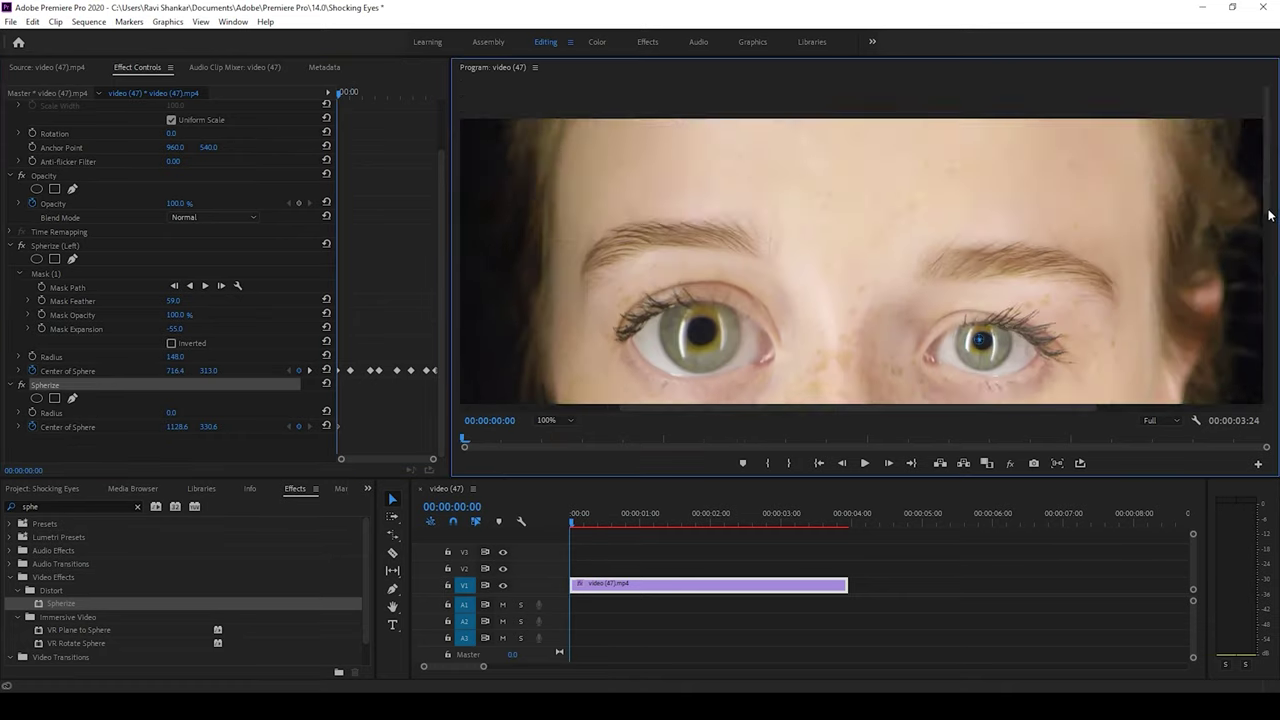
pyautogui.press('space')
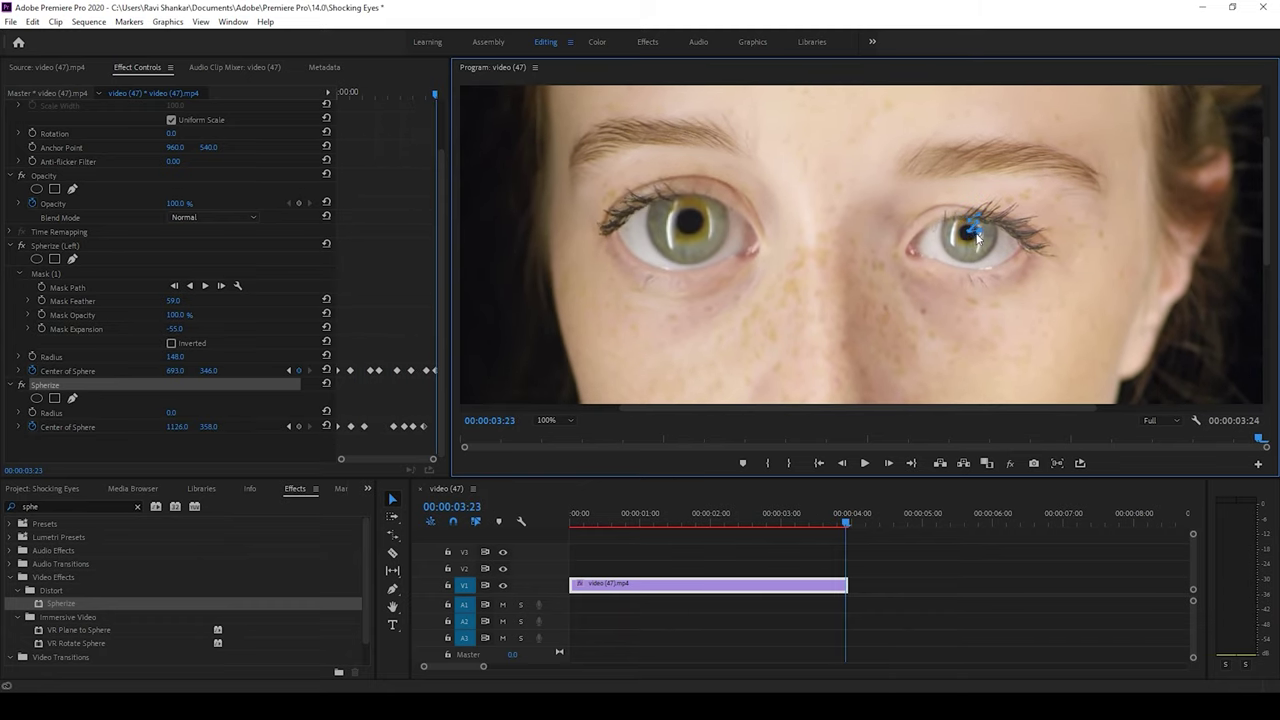
pyautogui.click(550, 421)
# Fit the frame in the monitor and set the second Spherize radius to 150.
pyautogui.click(564, 436)
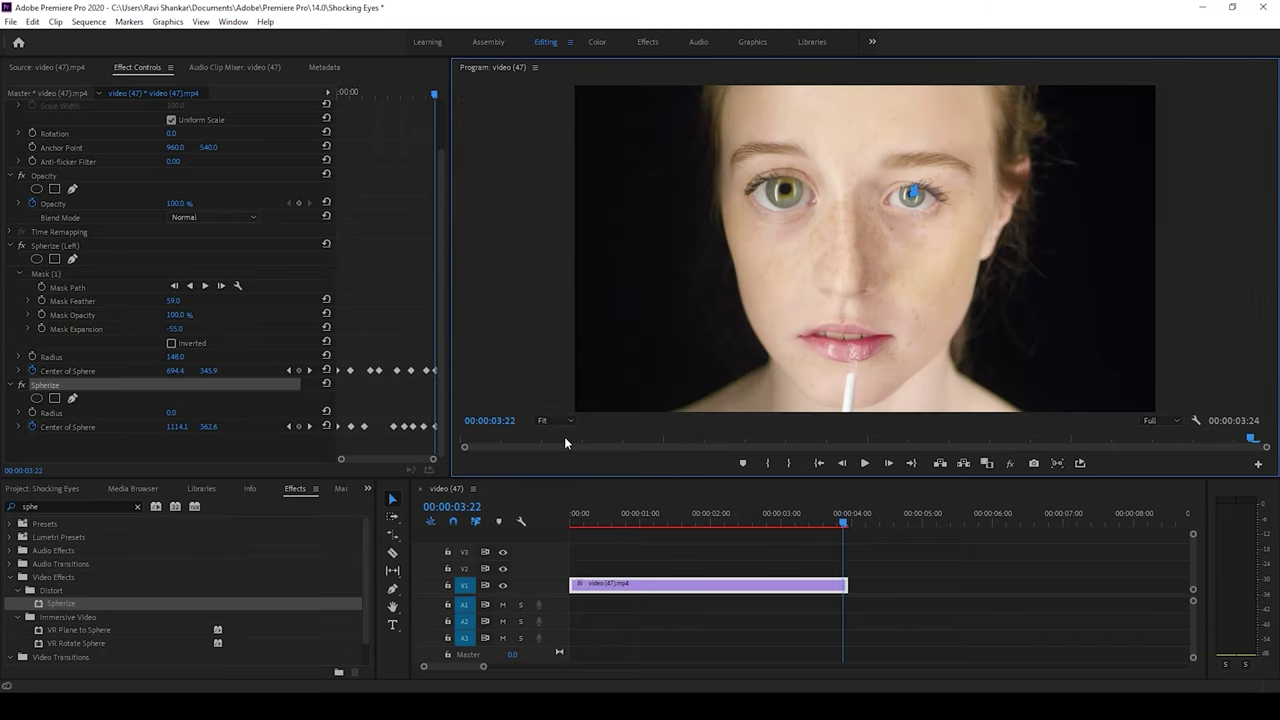
pyautogui.click(170, 413)
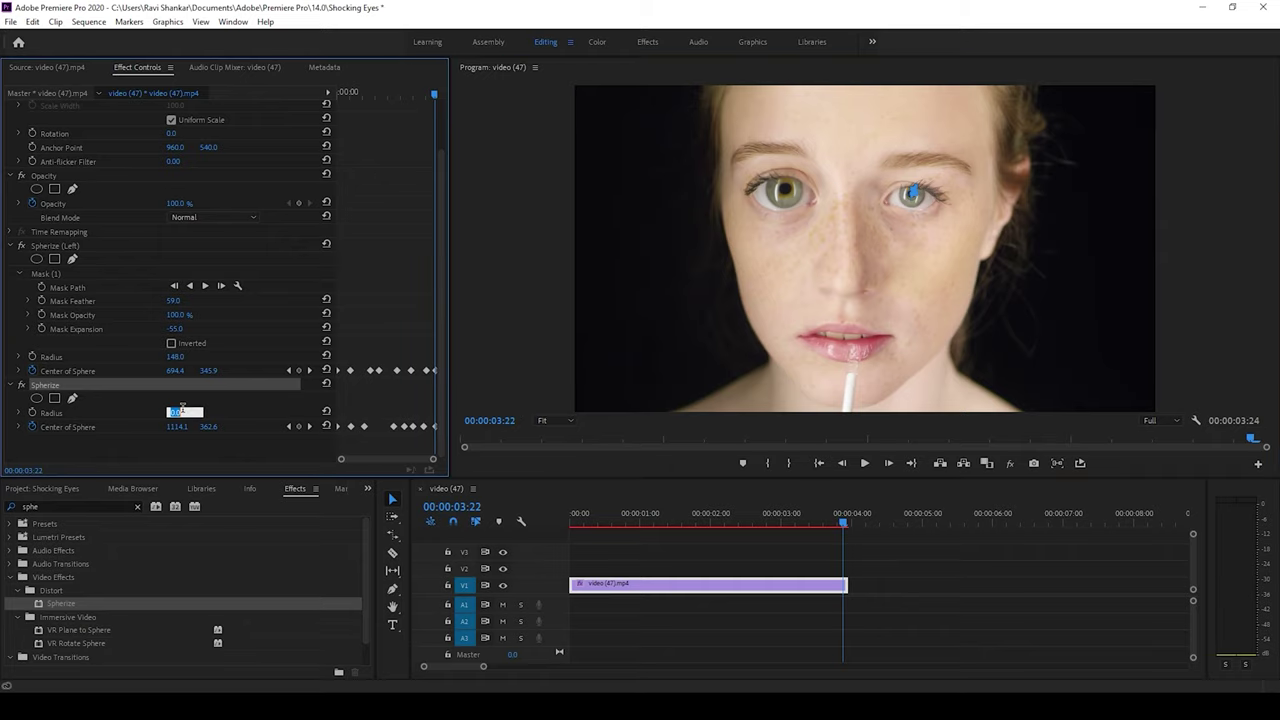
pyautogui.press('Return')
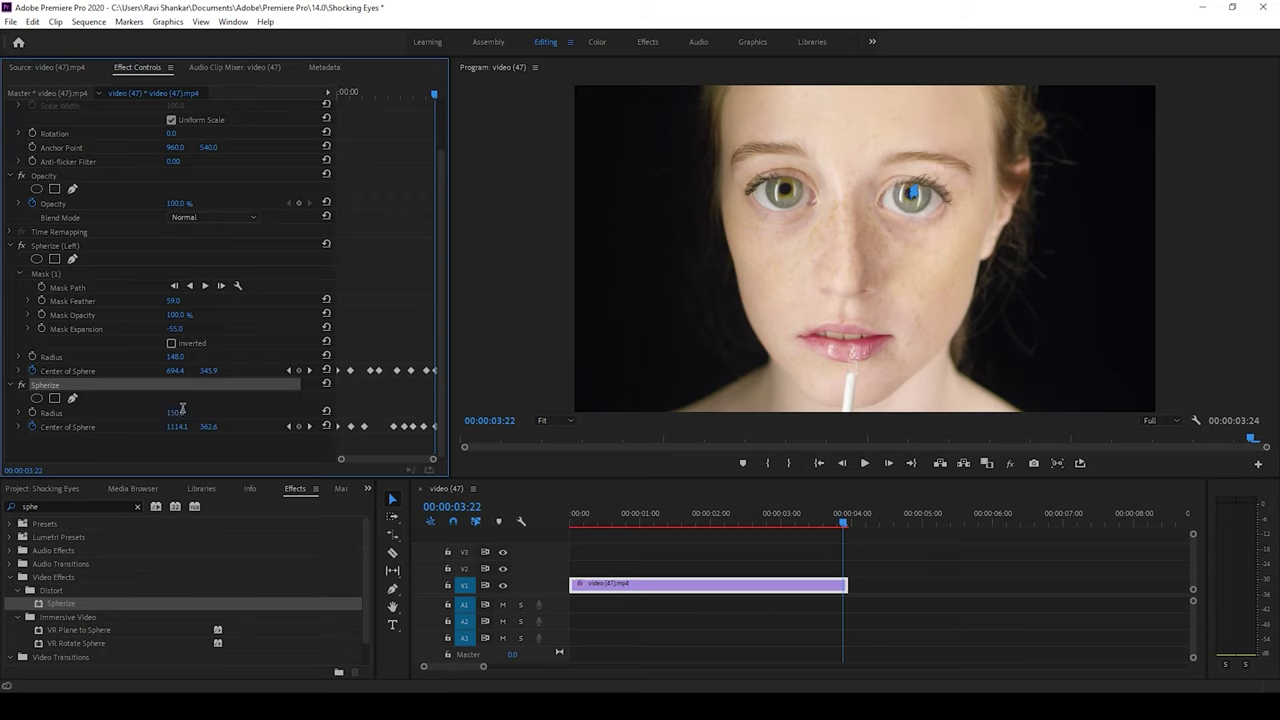
# Add an ellipse mask to the second Spherize over the right eye, feathered to 126.0.
pyautogui.click(36, 398)
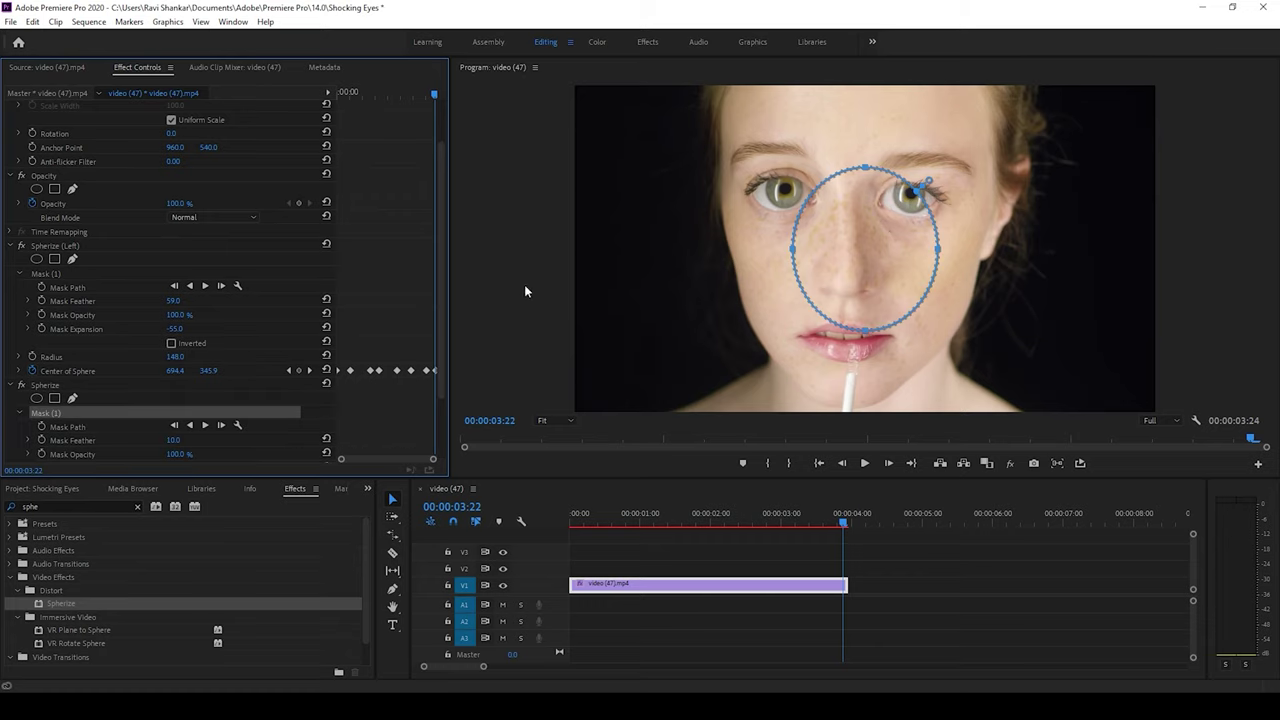
pyautogui.moveTo(843, 234); pyautogui.dragTo(898, 186)
pyautogui.moveTo(179, 441)
pyautogui.mouseDown()
pyautogui.moveTo(168, 444)
pyautogui.moveTo(237, 451)
pyautogui.moveTo(183, 440)
pyautogui.mouseUp()
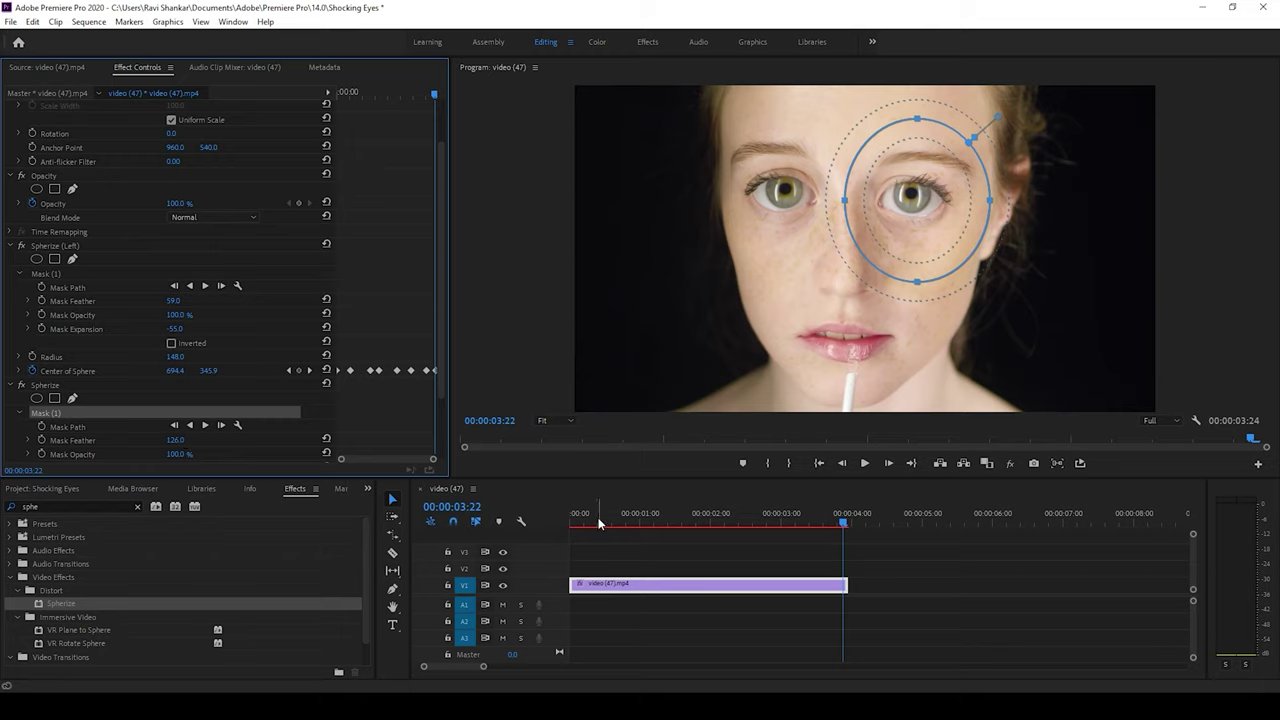
# Return to the start of the timeline and play the clip to review both enlarged eyes.
pyautogui.moveTo(600, 524); pyautogui.dragTo(572, 524)
pyautogui.click(630, 625)
pyautogui.press('space')
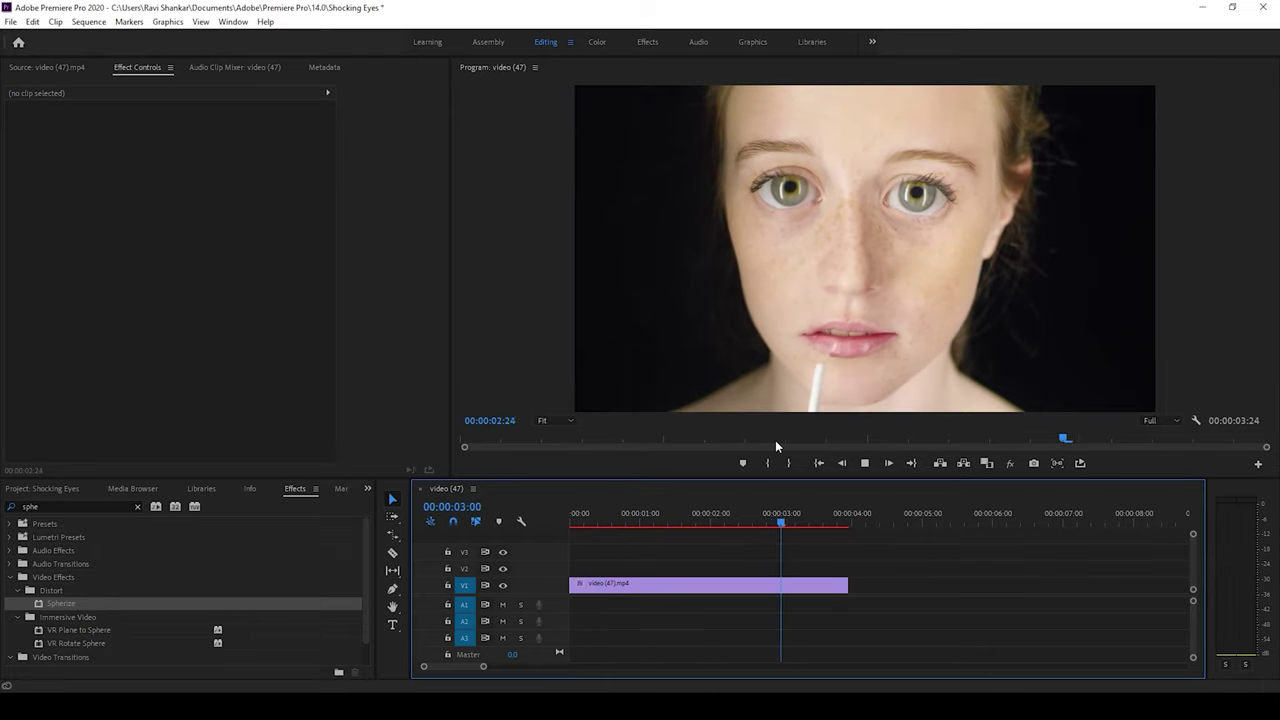
pyautogui.click(864, 463)
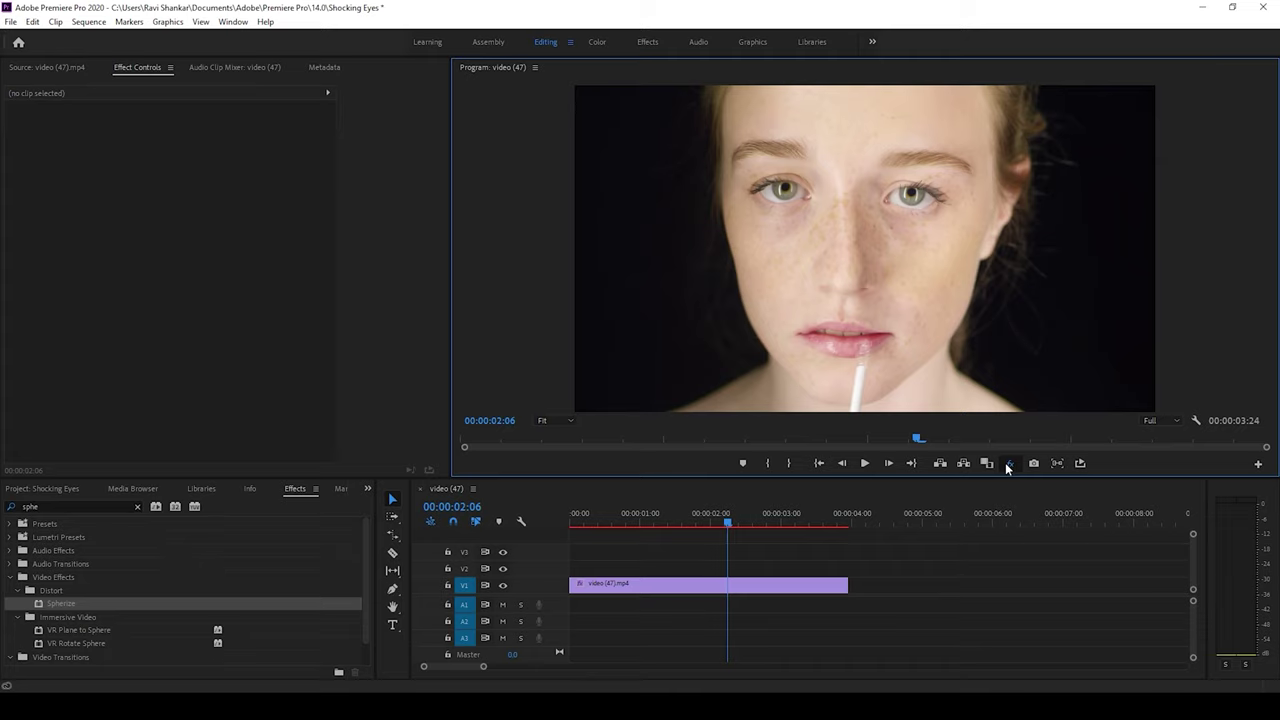
pyautogui.click(1007, 463)
pyautogui.click(1007, 463)
pyautogui.click(638, 520)
pyautogui.press('space')
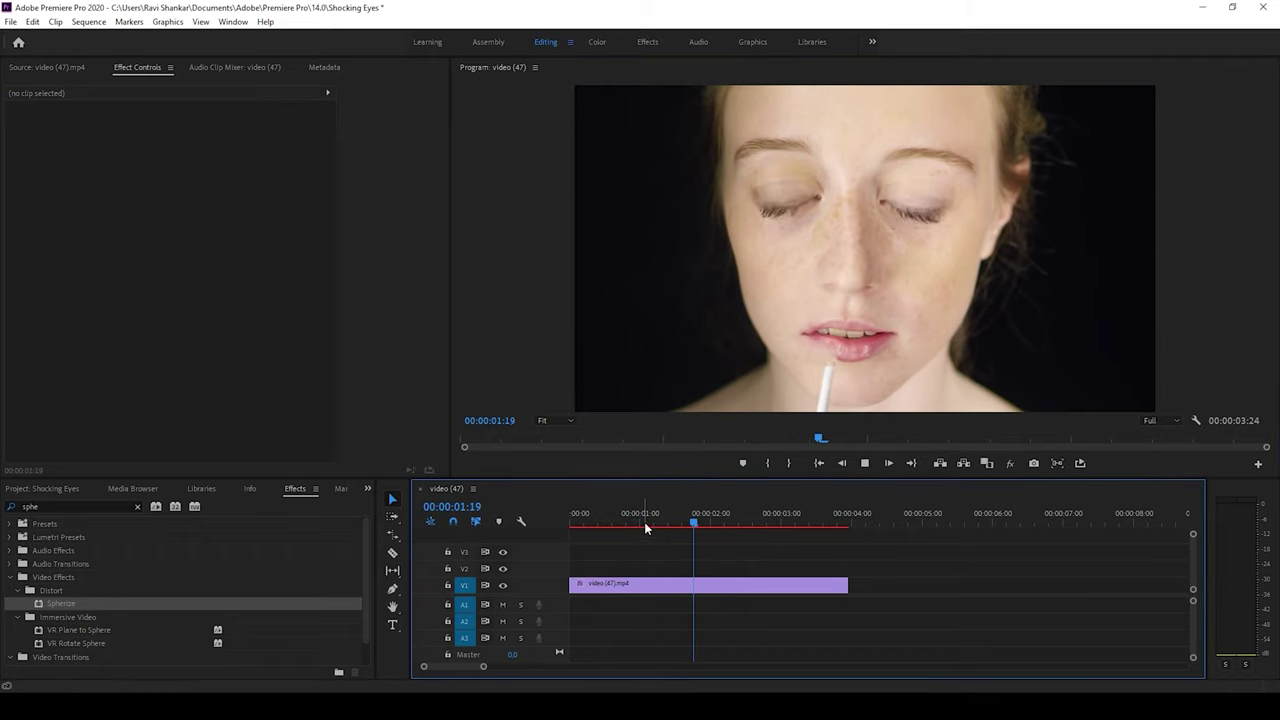
pyautogui.click(644, 522)
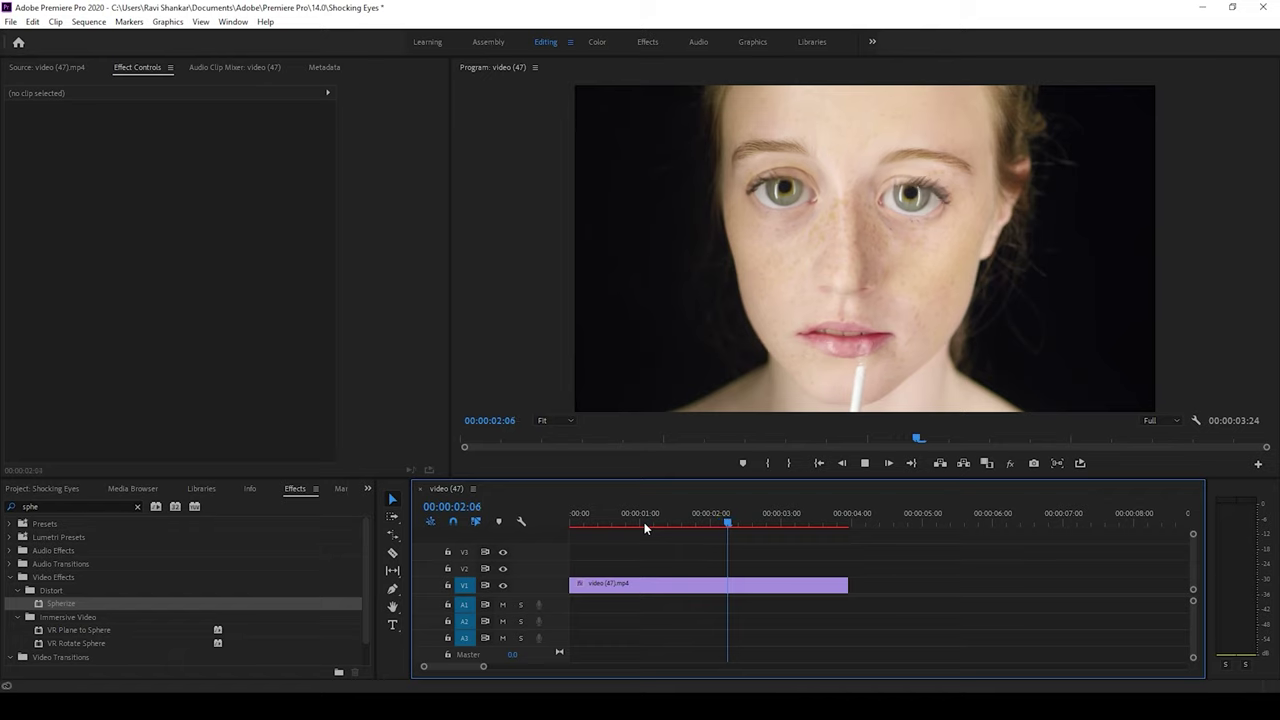
pyautogui.click(644, 522)
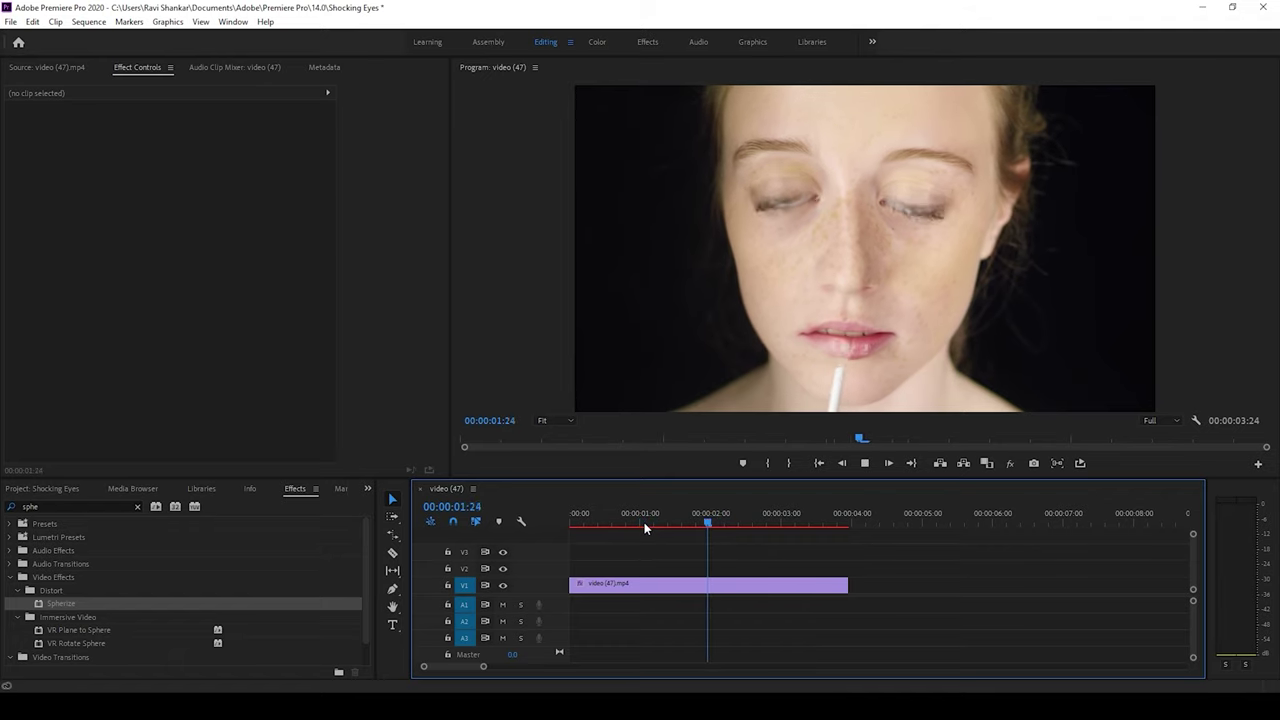
pyautogui.click(632, 522)
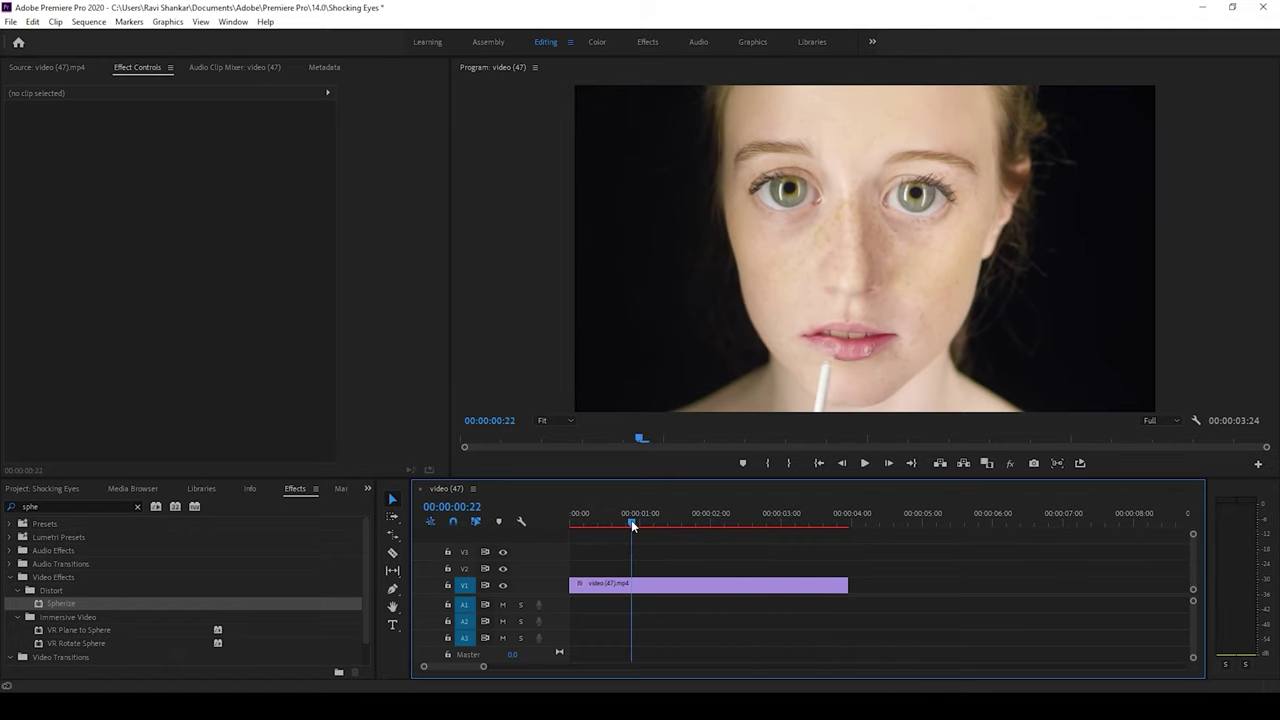